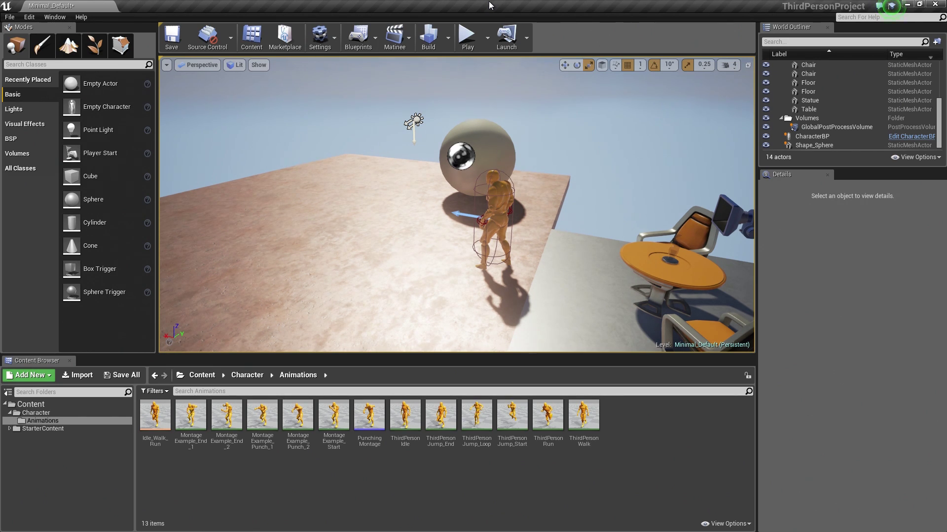
Step: Play-test the level, running the character past the sphere toward the table and chairs
left_click(468, 37)
key("w")
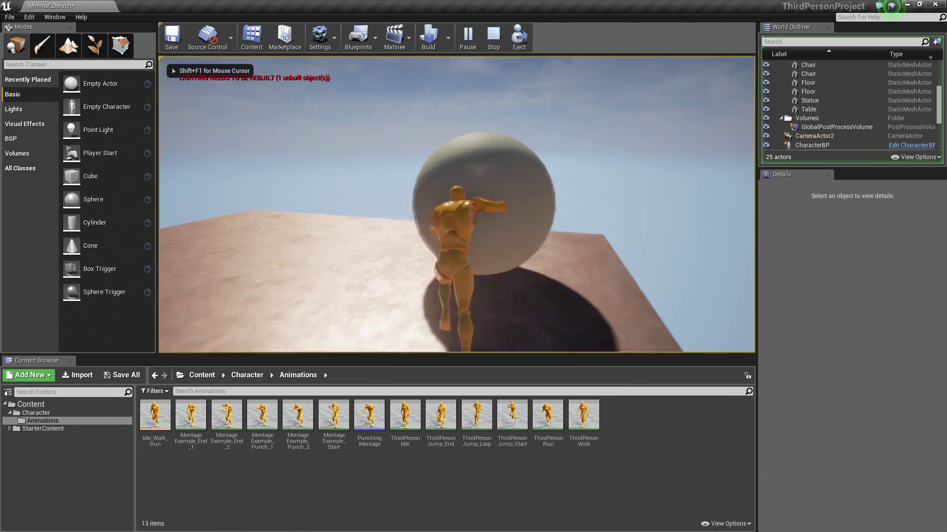
key("w")
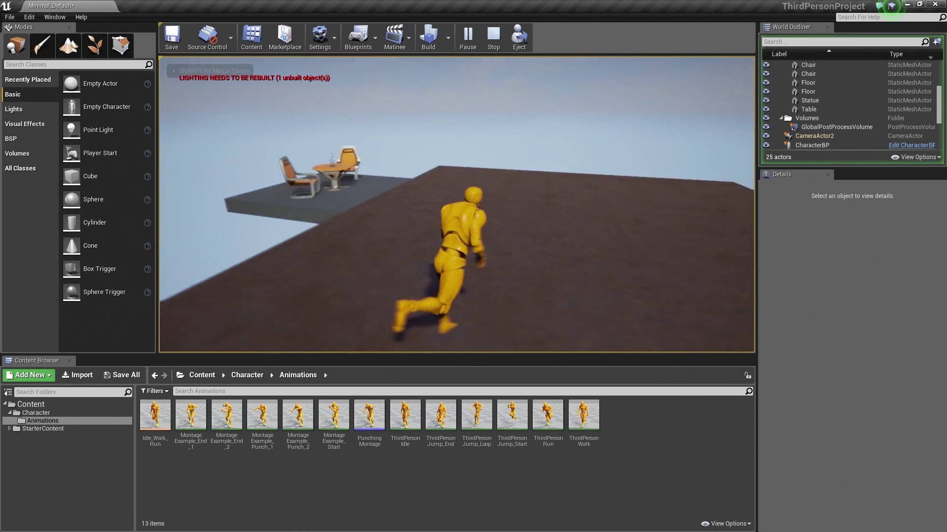
key("w")
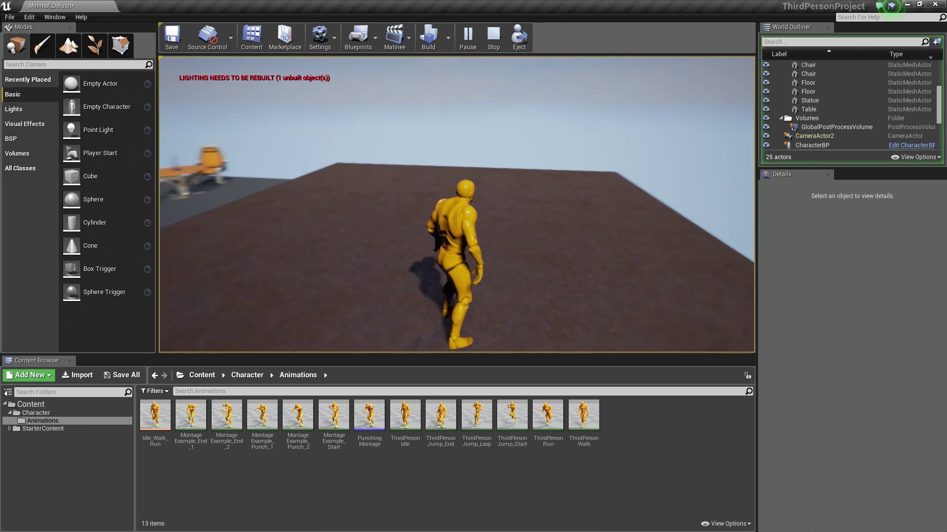
key("d")
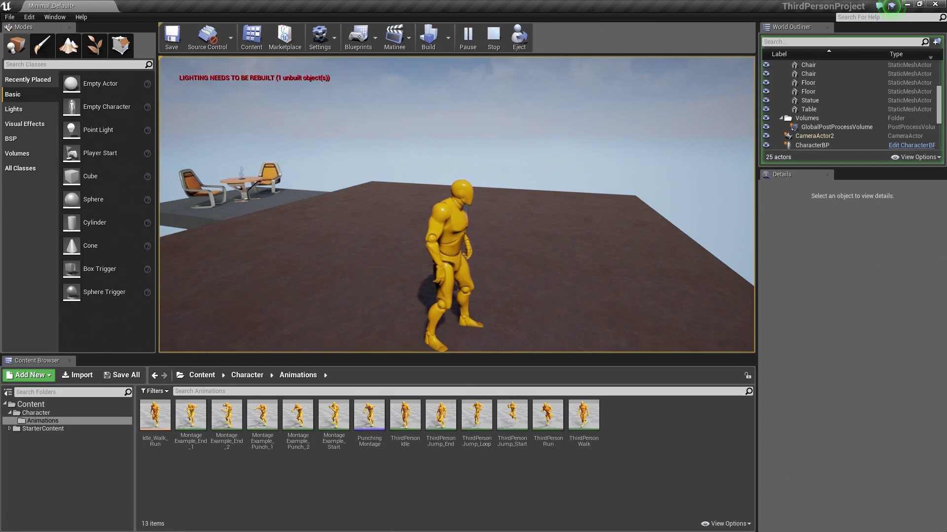
key("Escape")
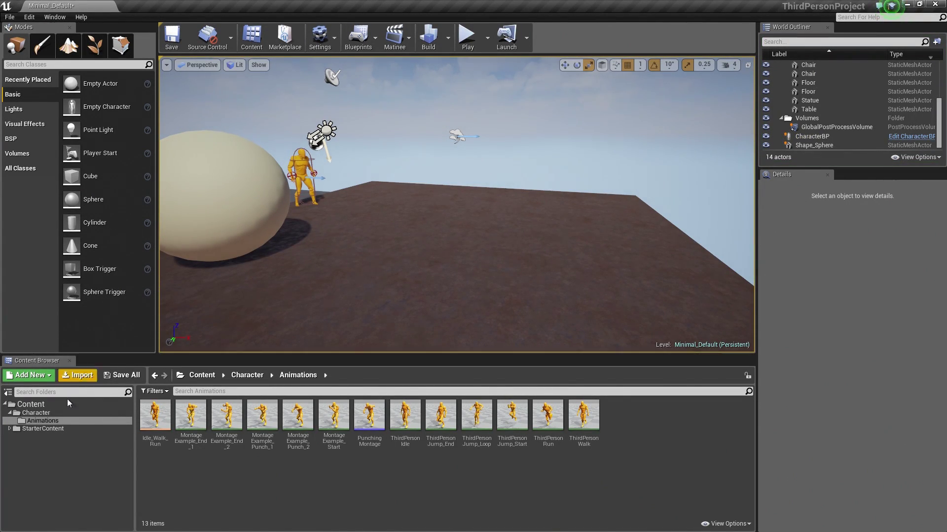
Step: Open the ThirdPersonRun animation from Character > Animations in the animation editor
left_click(29, 412)
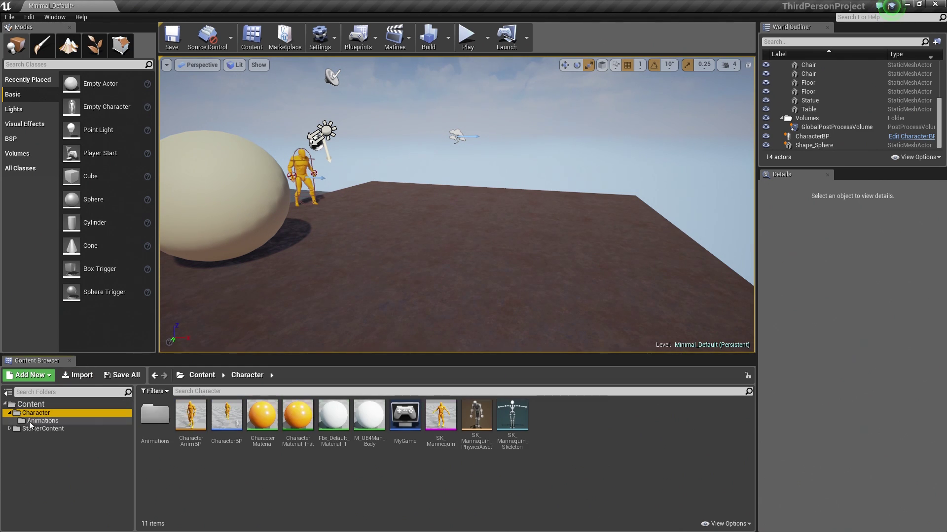
left_click(32, 421)
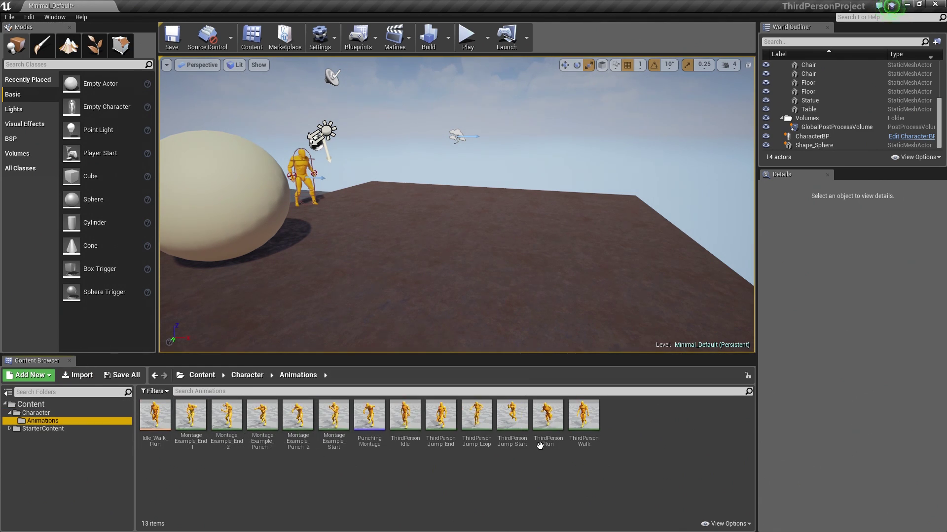
left_click(547, 429)
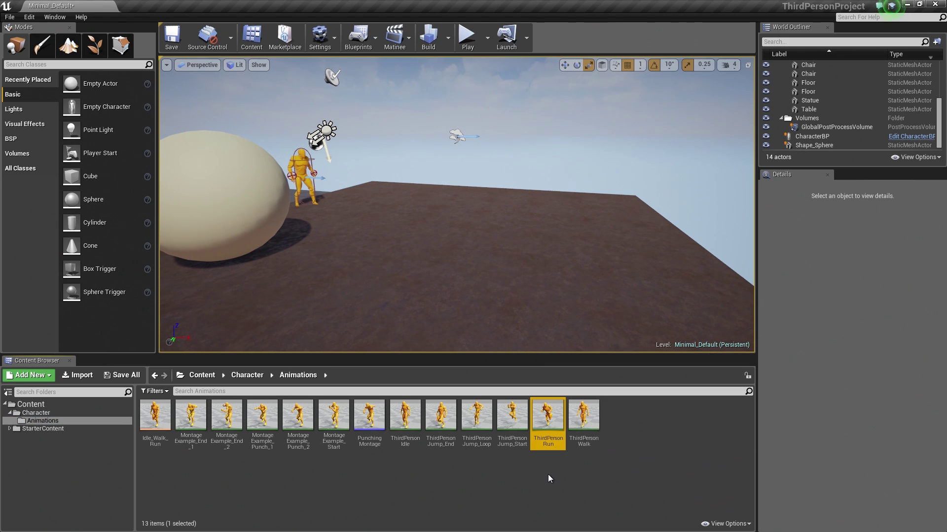
mouse_move(548, 422)
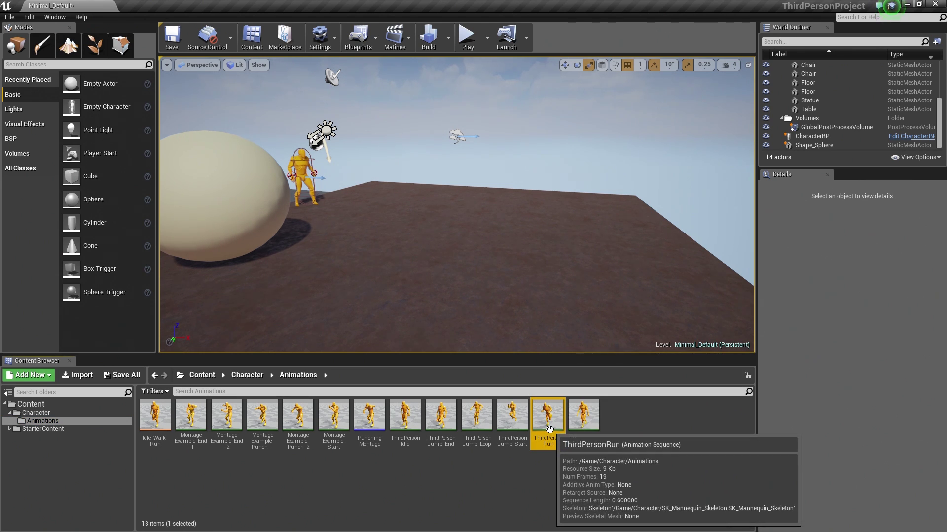
double_click(549, 424)
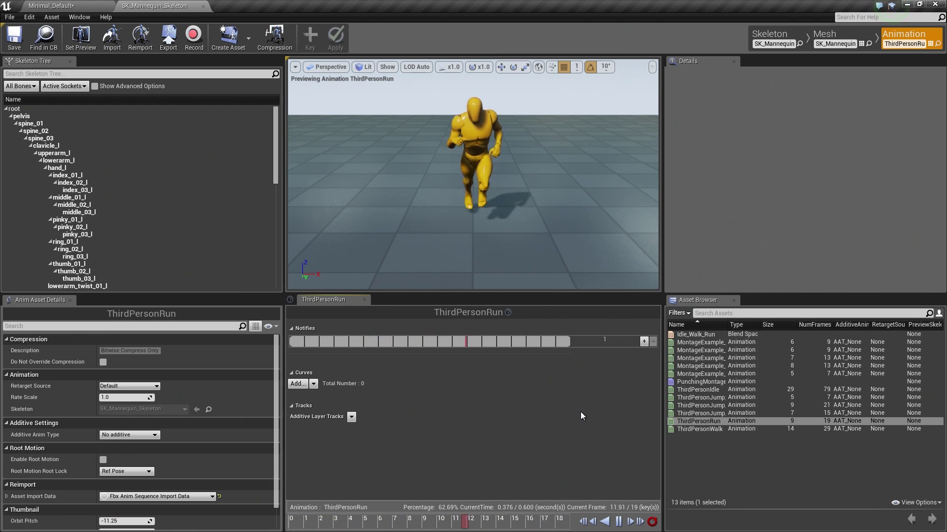
Step: Pause the run preview, orbit to a side view, and scrub to about frame 7
left_click(618, 522)
mouse_move(495, 225)
left_mouse_down()
mouse_move(567, 236)
mouse_move(543, 231)
mouse_move(435, 131)
left_mouse_up()
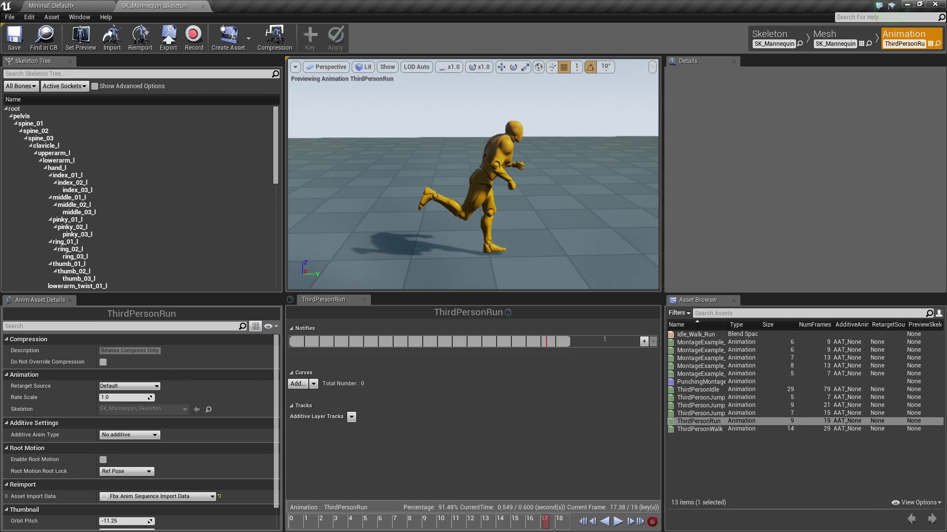
mouse_move(547, 522)
left_mouse_down()
mouse_move(291, 524)
mouse_move(393, 529)
left_mouse_up()
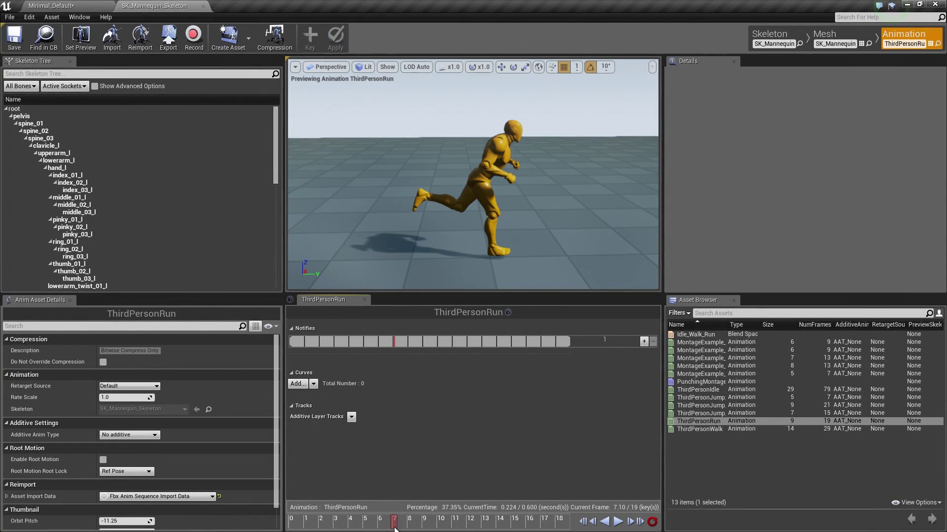
mouse_move(394, 528)
left_mouse_down()
mouse_move(553, 527)
mouse_move(292, 528)
mouse_move(392, 530)
left_mouse_up()
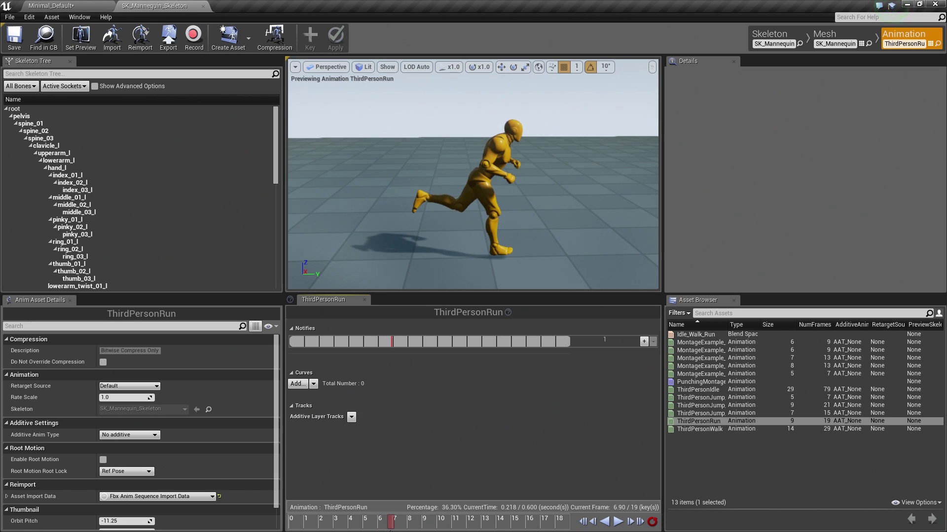
Step: Add a PlayParticleEffect notify at frame 7 with PSTemplate set to P_Explosion
right_click(392, 342)
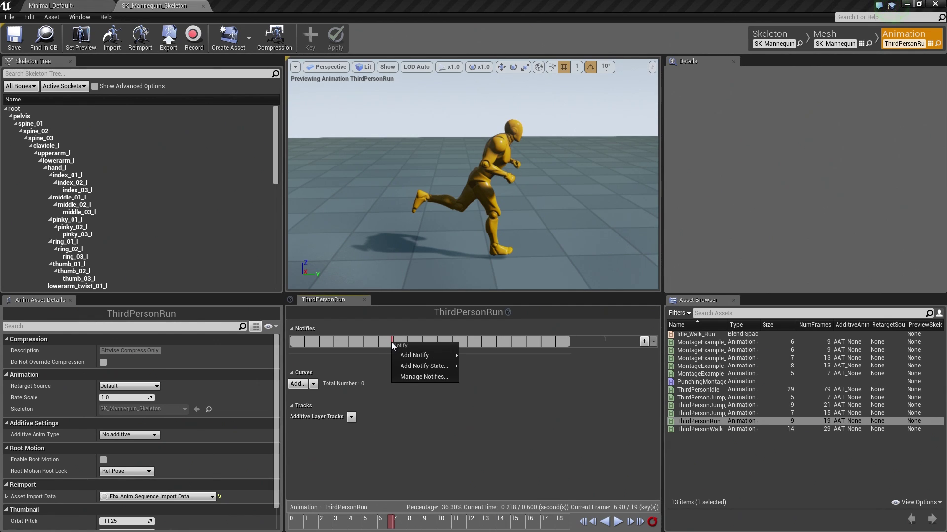
mouse_move(415, 355)
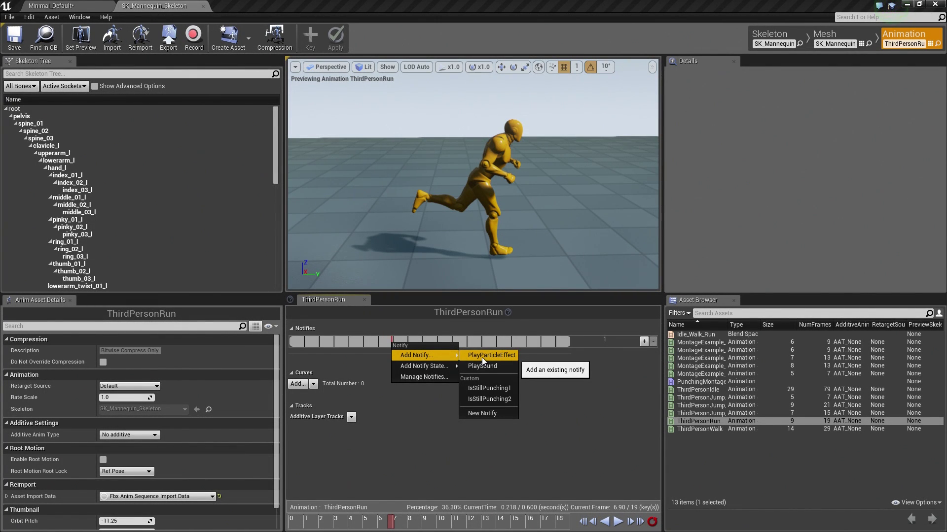
left_click(482, 359)
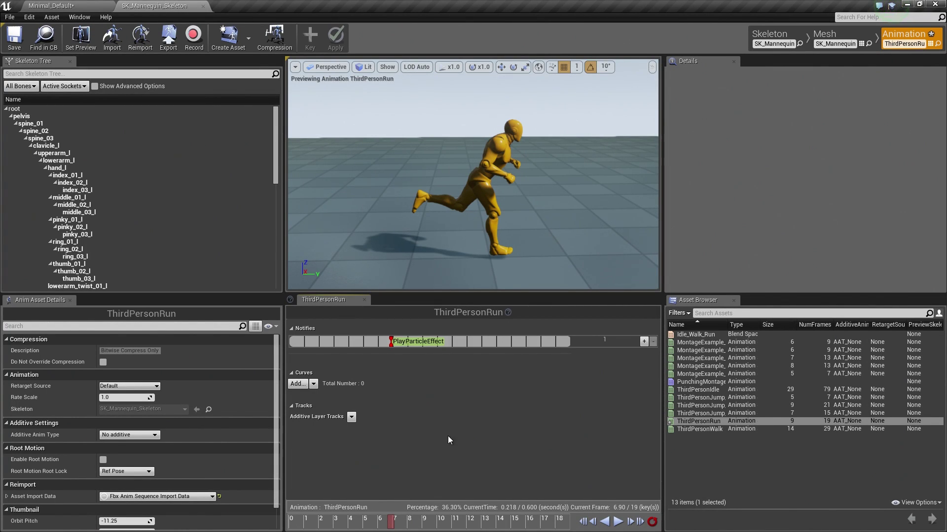
left_click(392, 345)
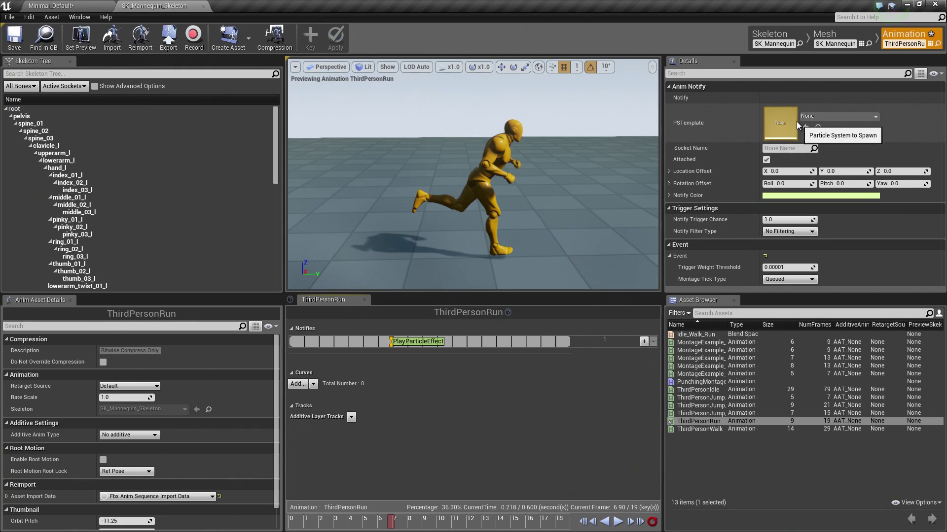
left_click(824, 117)
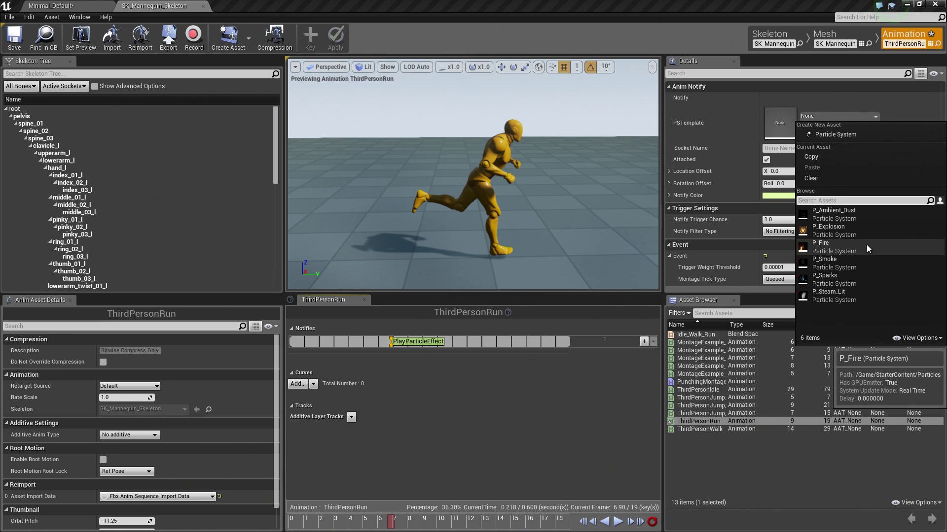
left_click(824, 232)
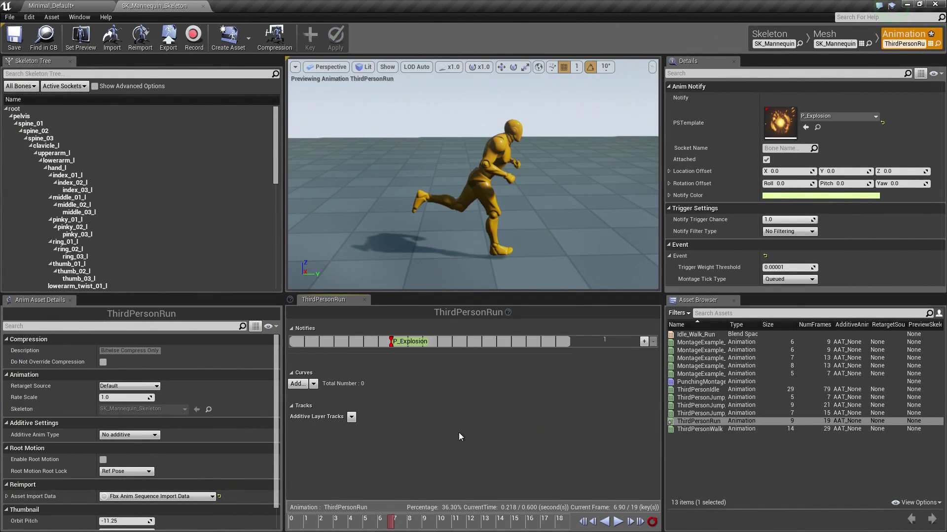
Step: Scrub across the first notify to preview the explosion, then stop near frame 16.38
mouse_move(392, 528)
left_mouse_down()
mouse_move(380, 521)
mouse_move(428, 524)
left_mouse_up()
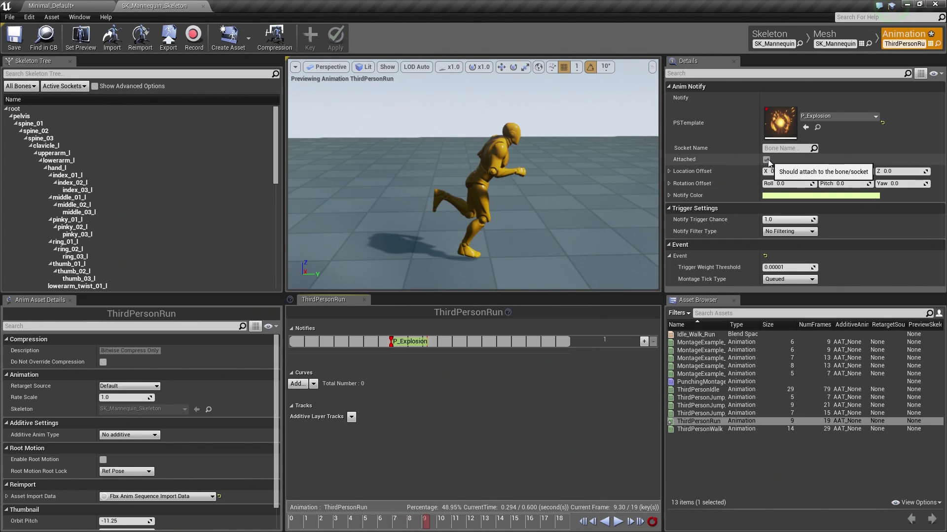
left_click_drag(437, 527, 398, 527)
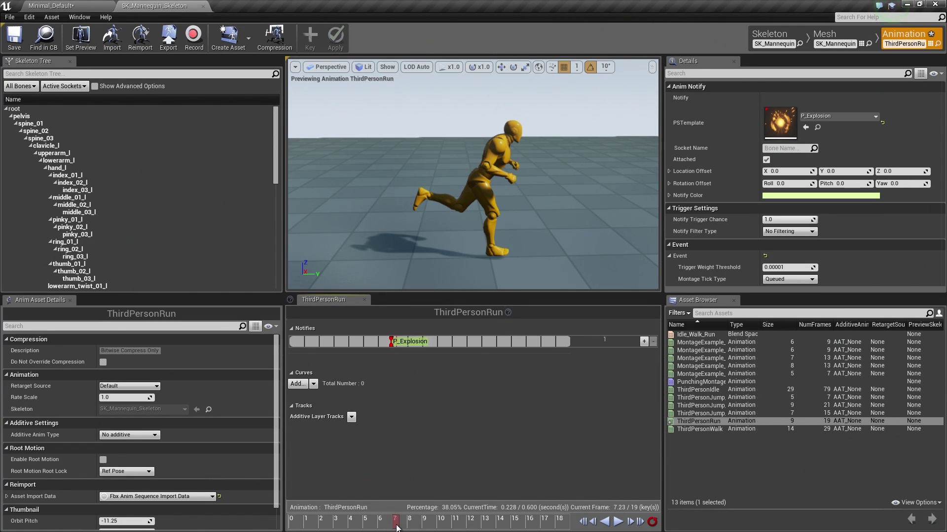
left_click_drag(397, 528, 386, 529)
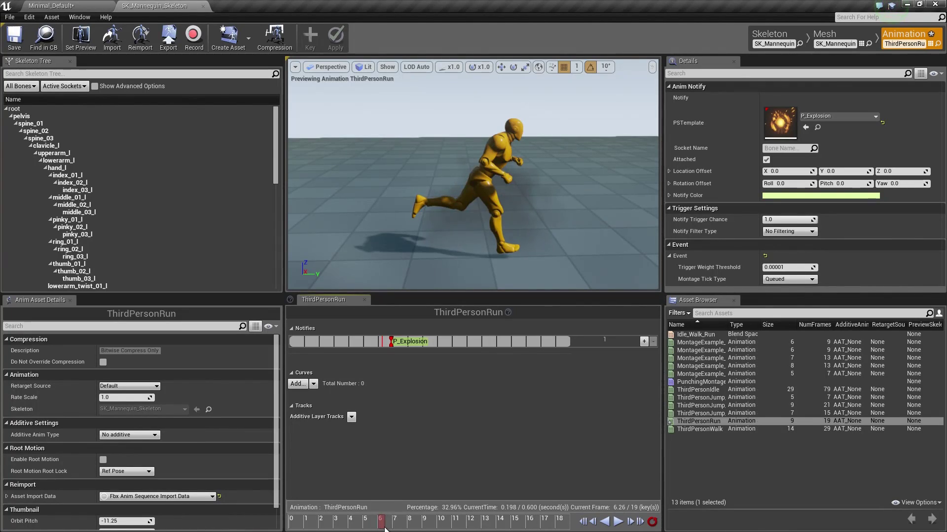
left_click_drag(385, 529, 450, 529)
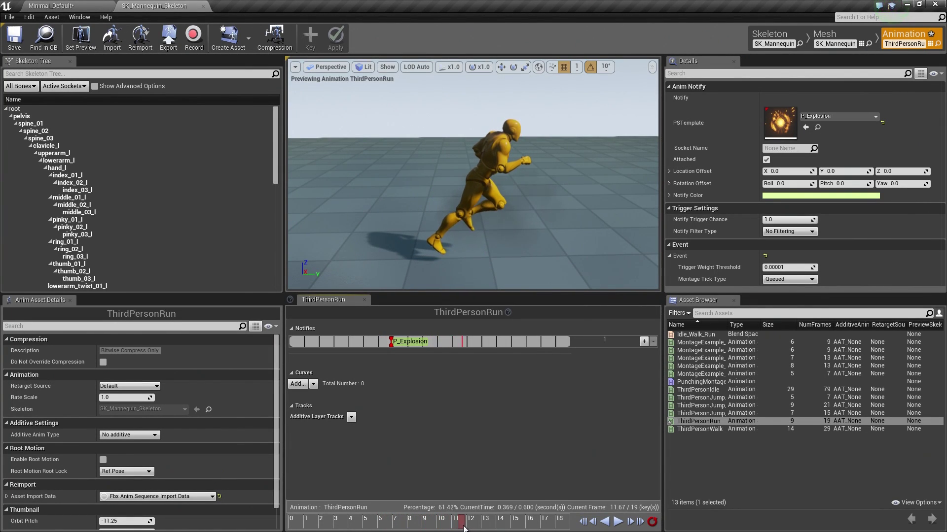
left_click_drag(465, 527, 536, 529)
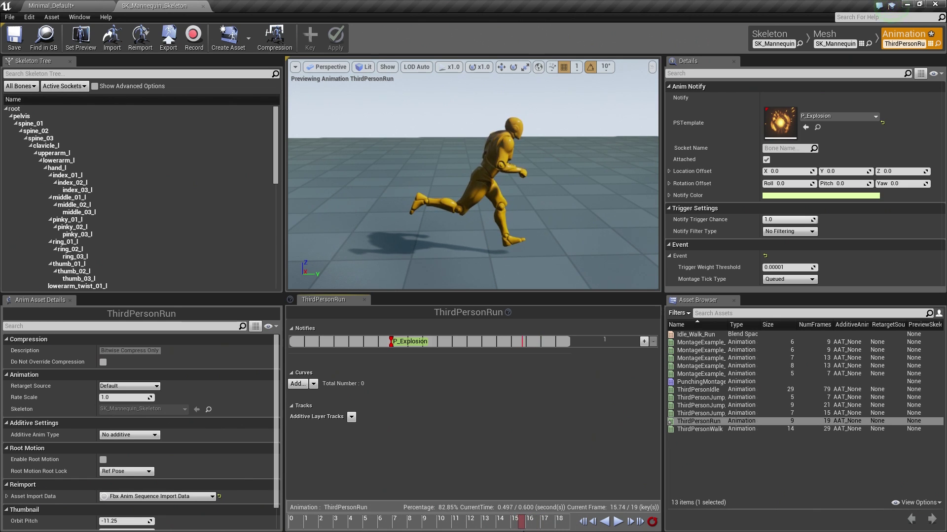
left_click_drag(536, 528, 531, 528)
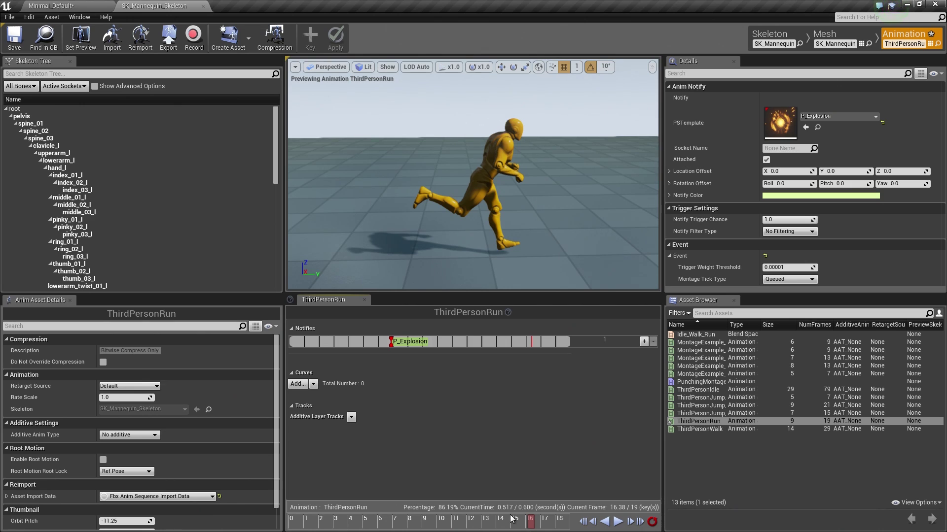
Step: Add a PlayParticleEffect notify at frame 16 using P_Explosion as its template
right_click(531, 342)
mouse_move(556, 356)
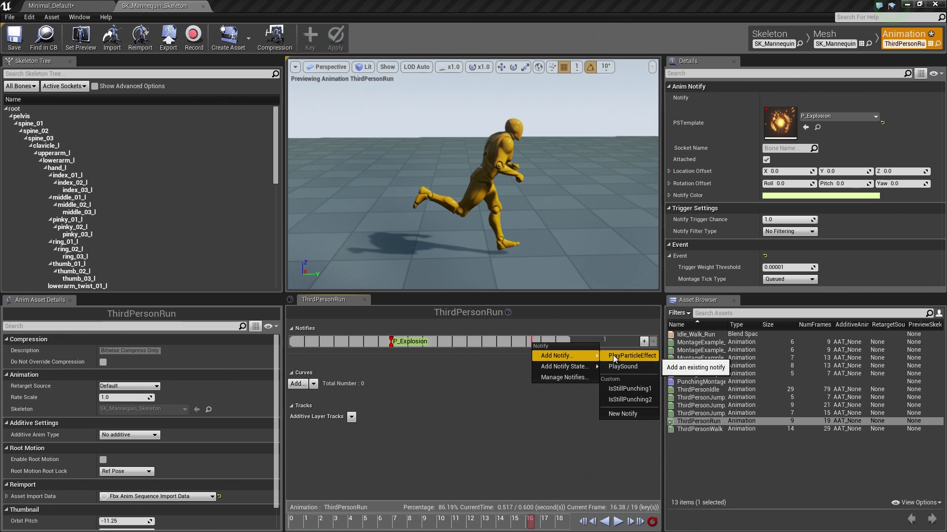
left_click(620, 357)
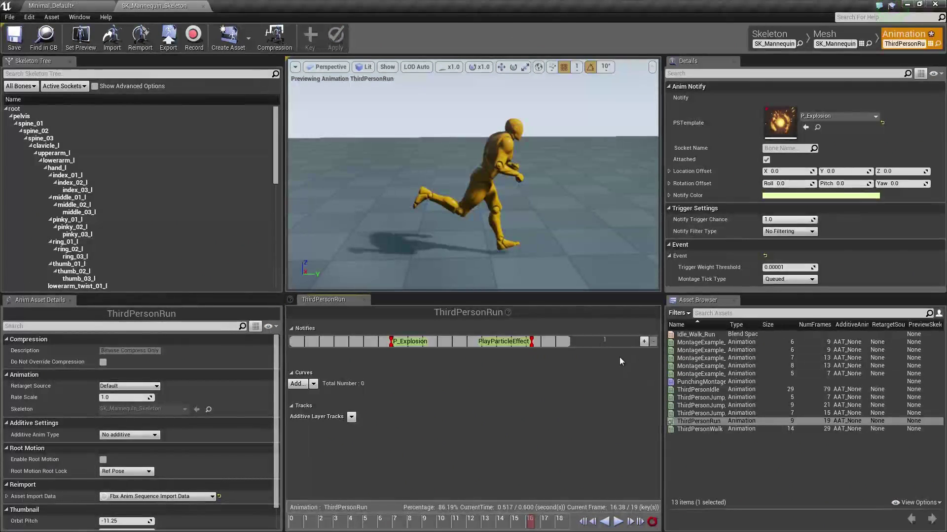
left_click(532, 345)
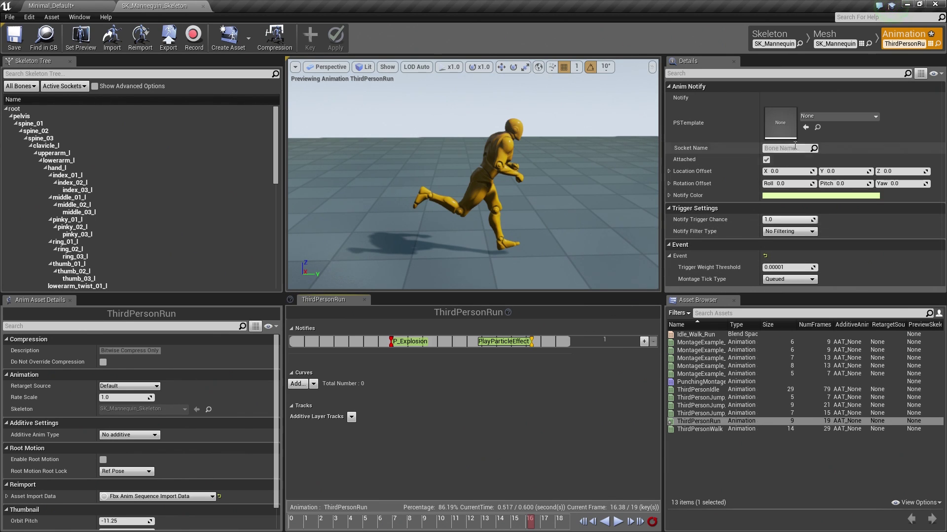
left_click(824, 117)
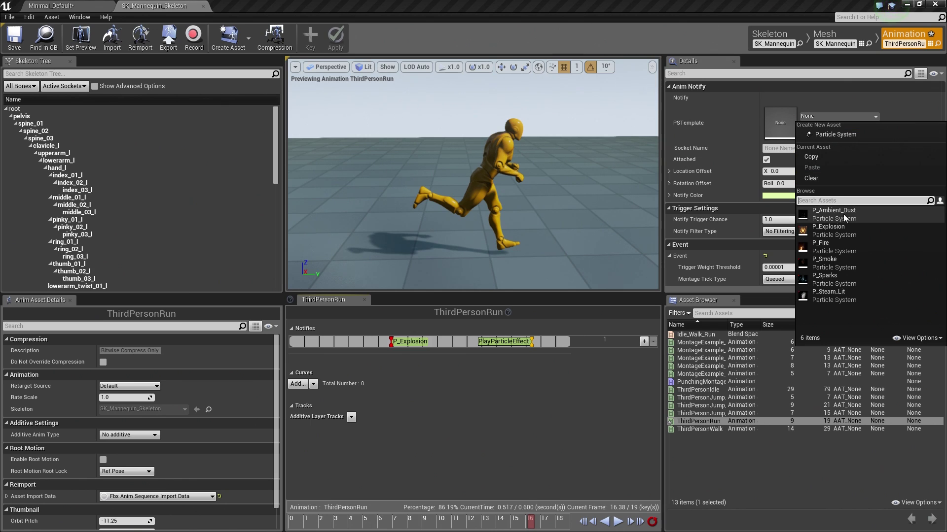
left_click(849, 232)
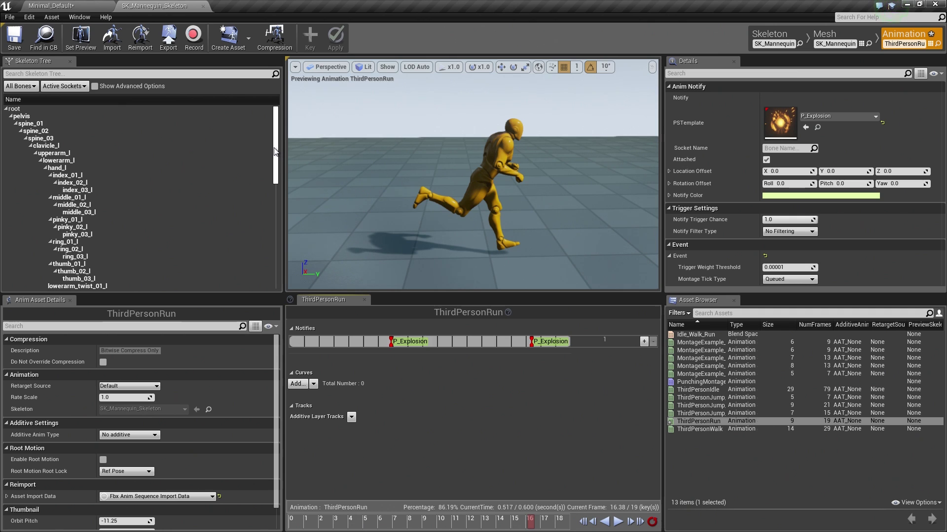
Step: Inspect the foot_l, ball_l and ball_r bones, focusing and orbiting around the left foot
left_click_drag(275, 151, 279, 245)
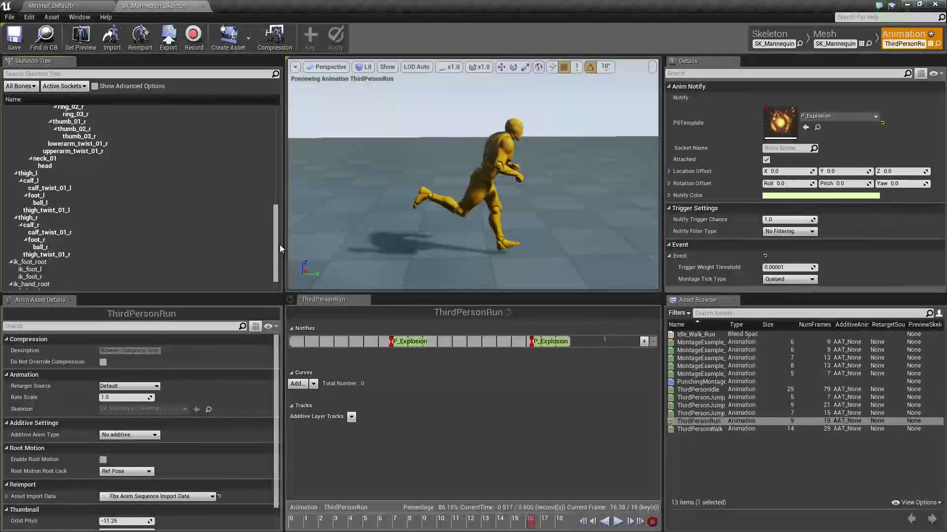
left_click(91, 197)
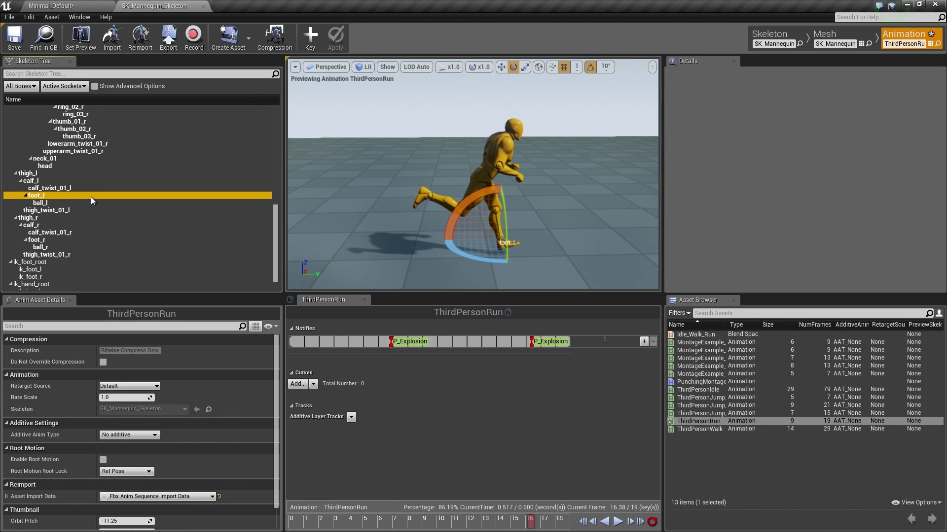
left_click(93, 201)
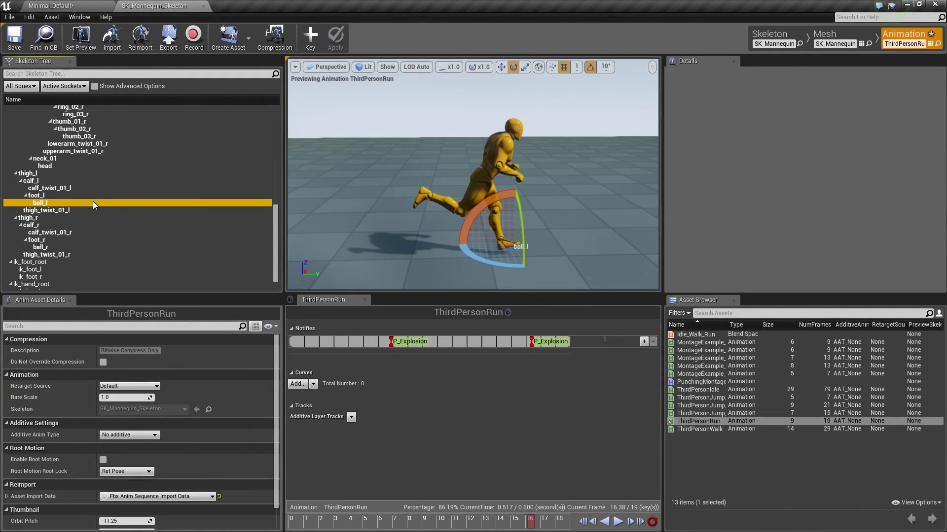
left_click(84, 196)
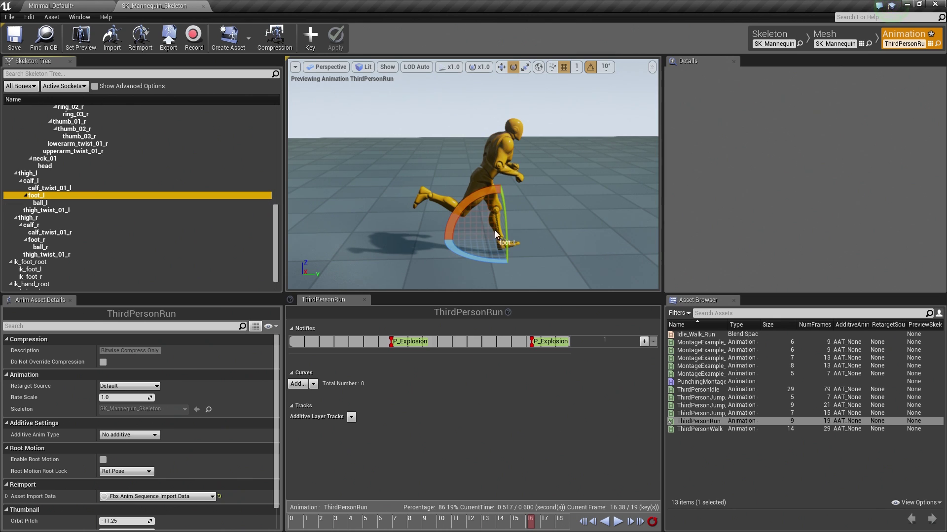
key("f")
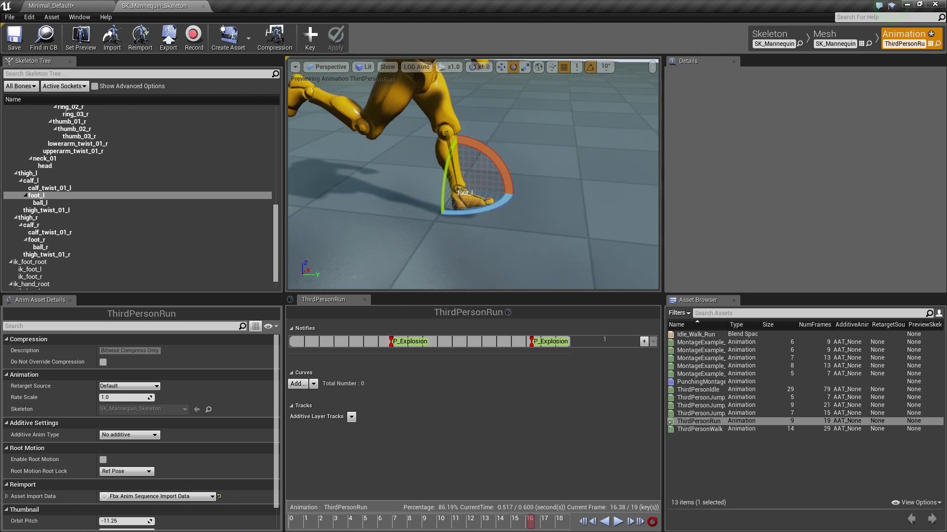
left_click_drag(513, 227, 513, 227, "alt")
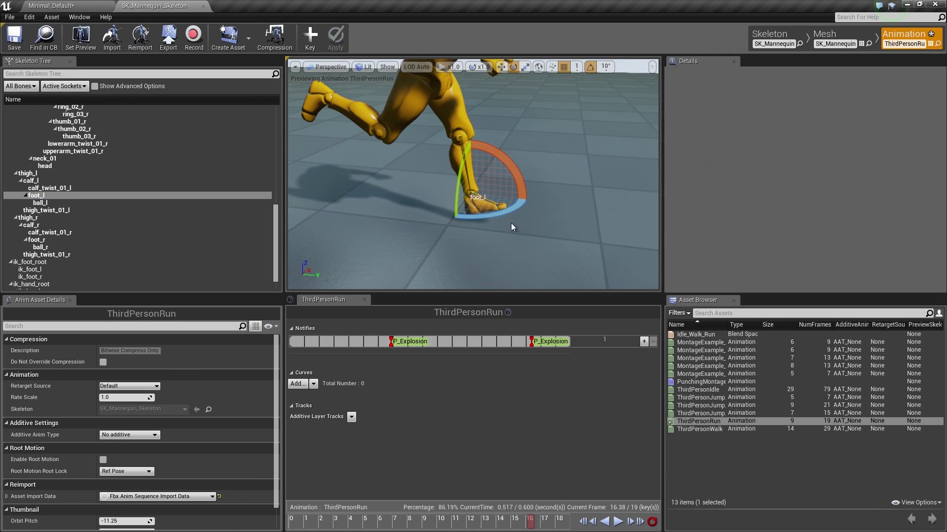
left_click(90, 203)
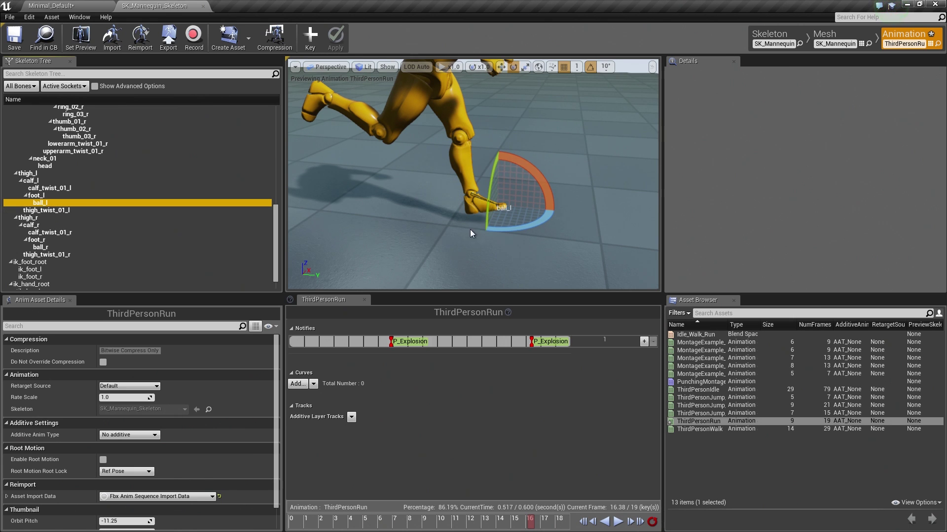
left_click_drag(498, 208, 498, 208, "alt")
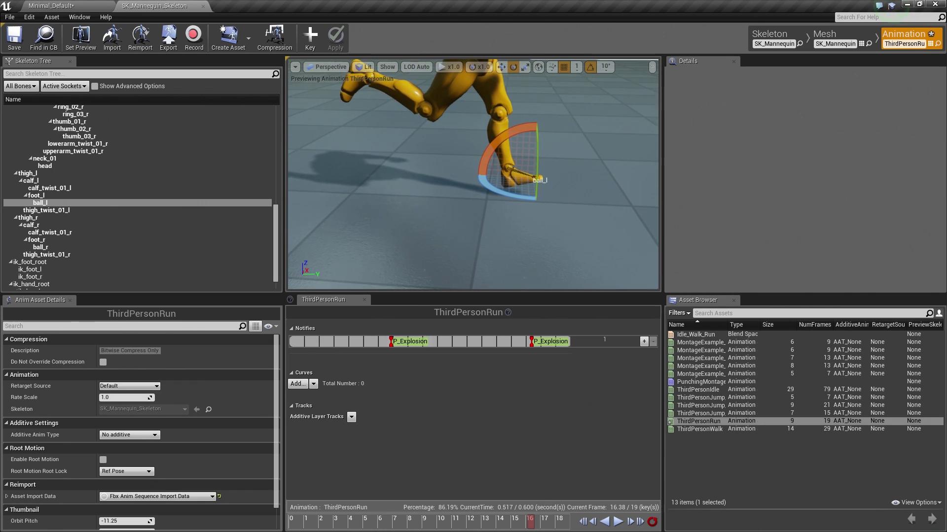
left_click(105, 245)
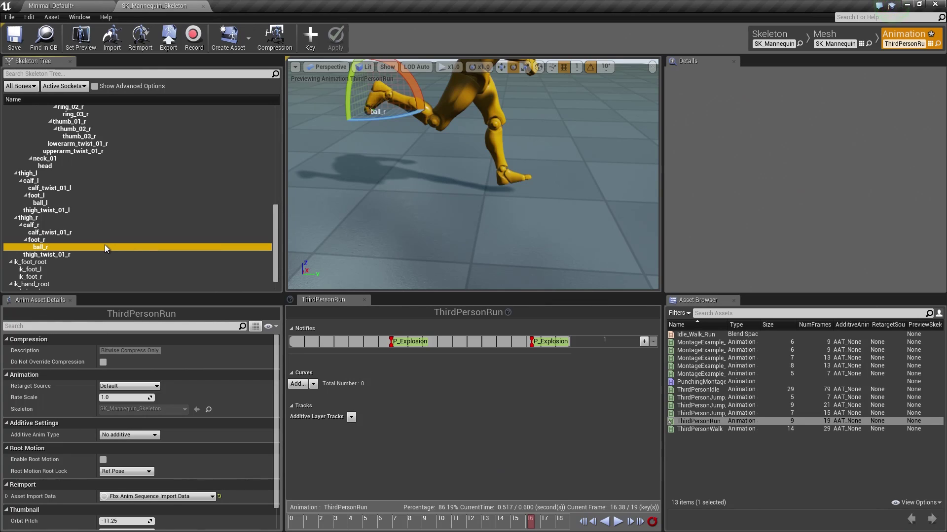
Step: Set the first P_Explosion notify's Socket Name to ball_r at the first footfall
left_click(392, 341)
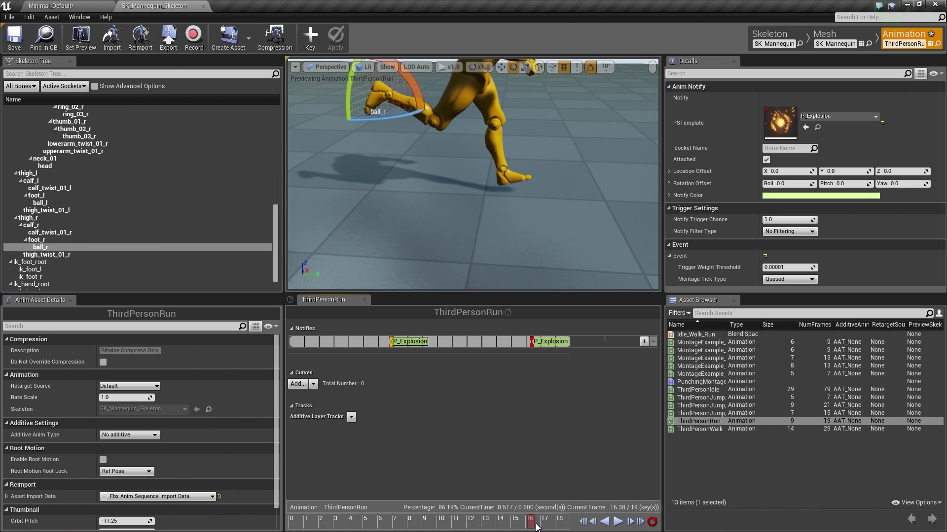
left_click_drag(536, 526, 401, 521)
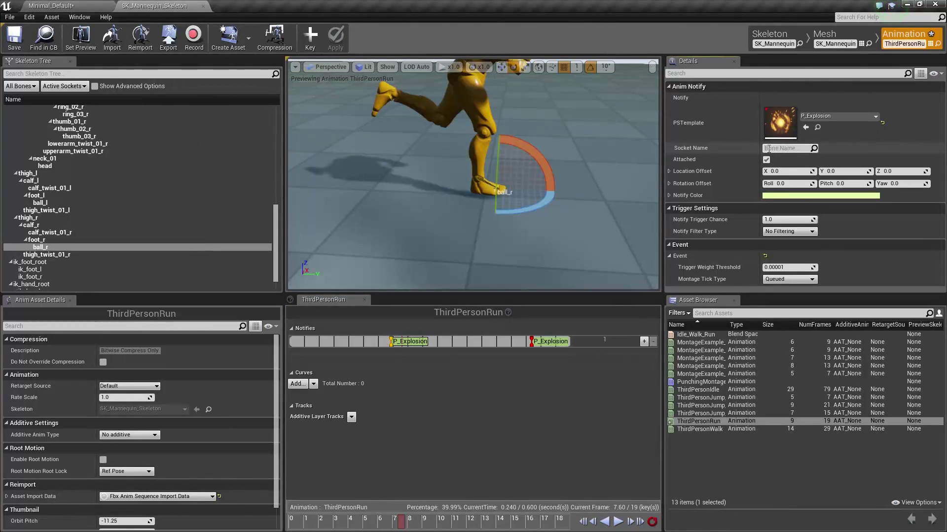
type("ball")
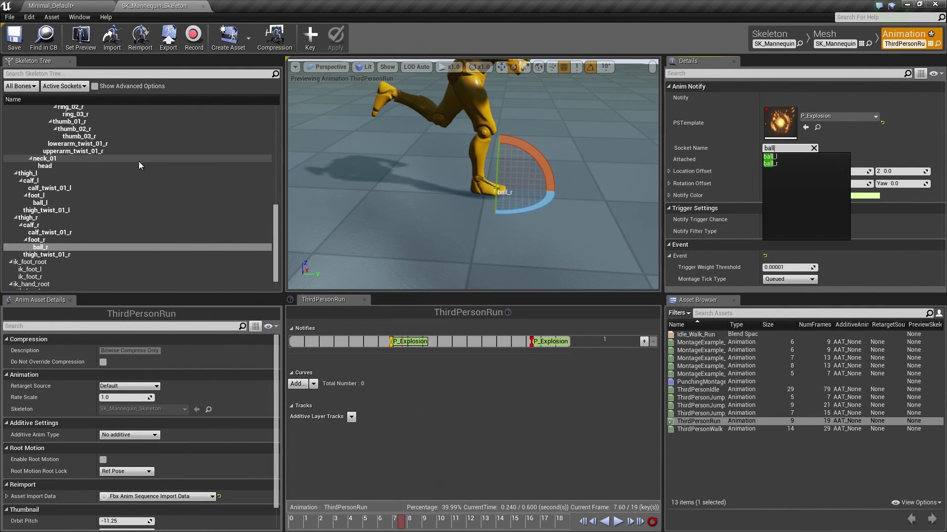
left_click(773, 164)
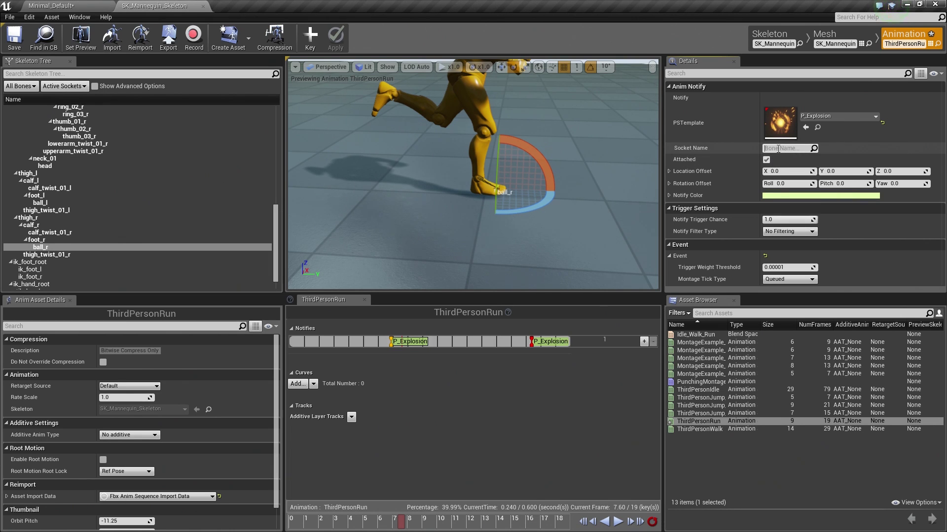
type("ball")
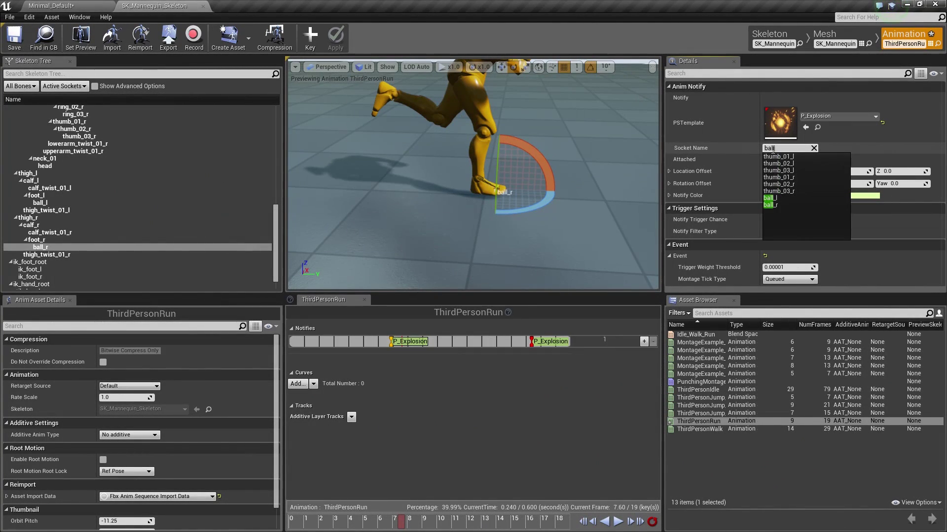
type("_l")
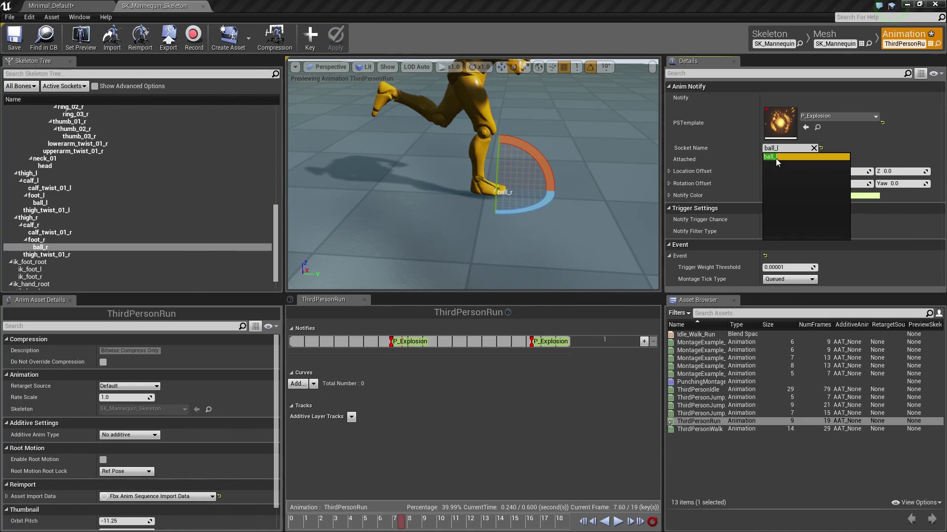
left_click(776, 158)
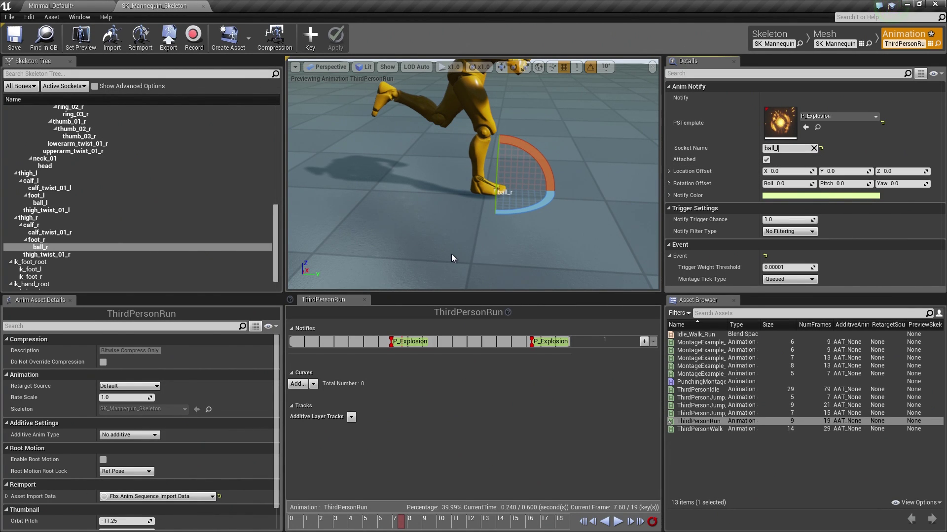
left_click(402, 529)
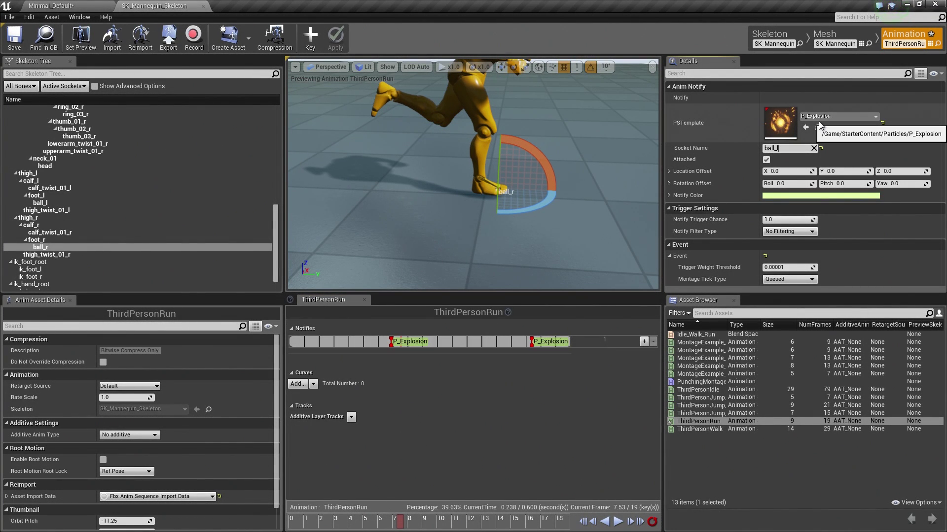
type("r")
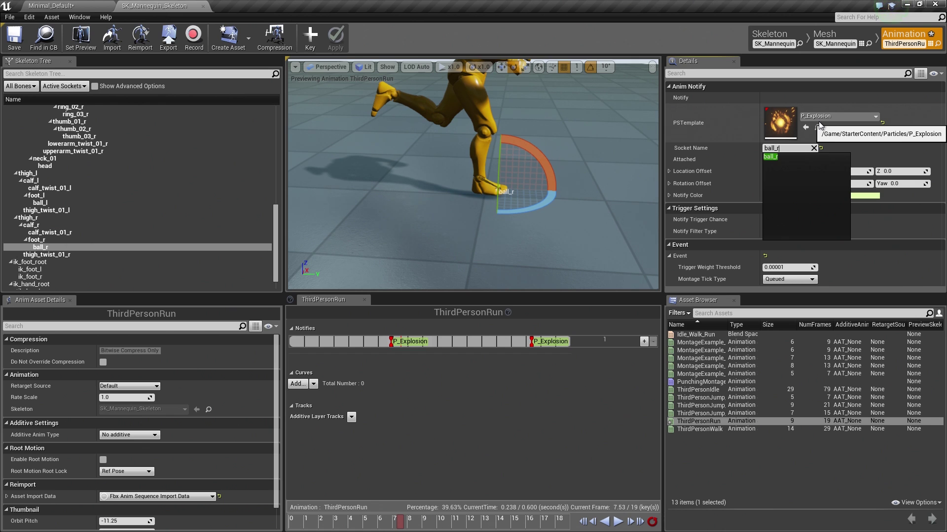
key("Return")
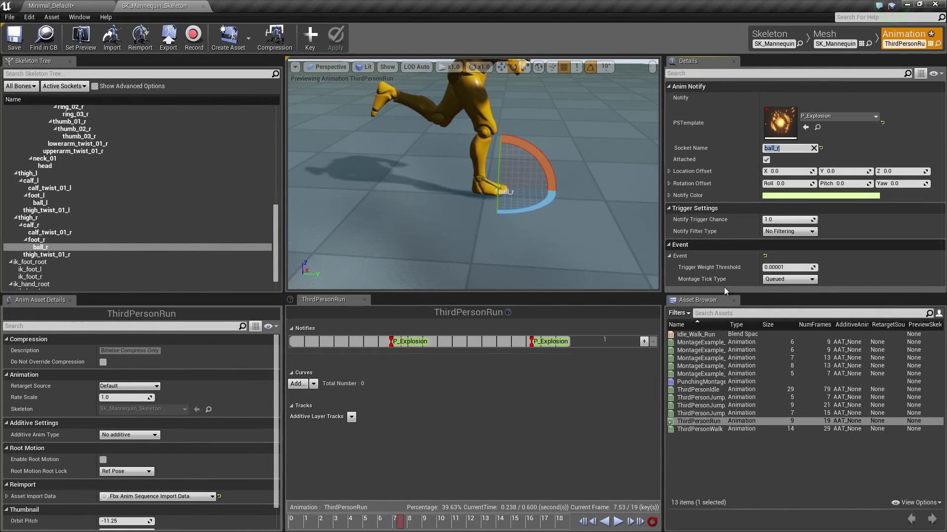
Step: Set the second notify's Socket Name to ball_l, then save ThirdPersonRun
left_click(532, 345)
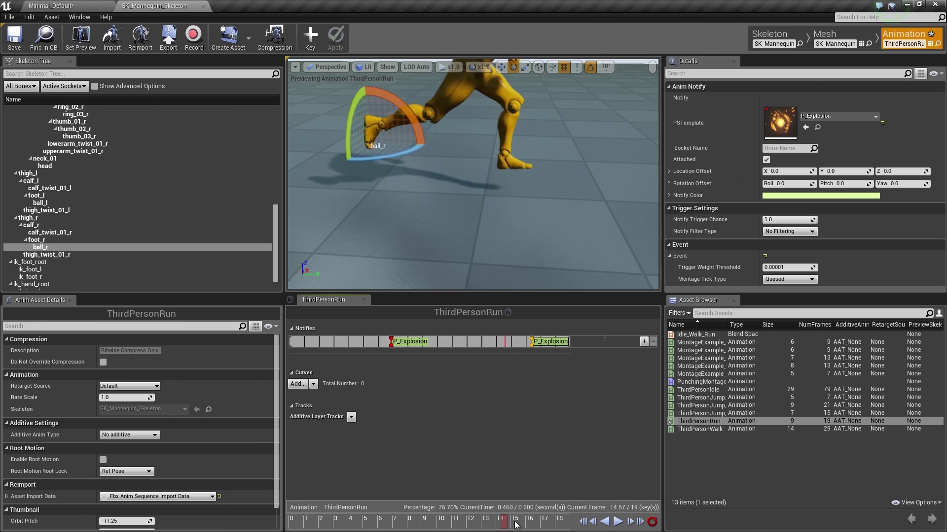
left_click_drag(401, 527, 537, 524)
left_click(776, 148)
type("_")
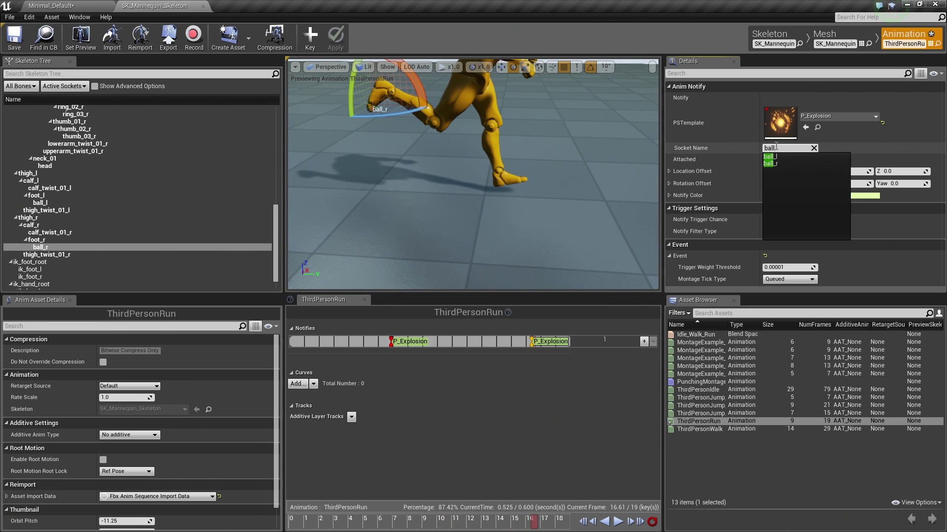
type("l")
key("Down")
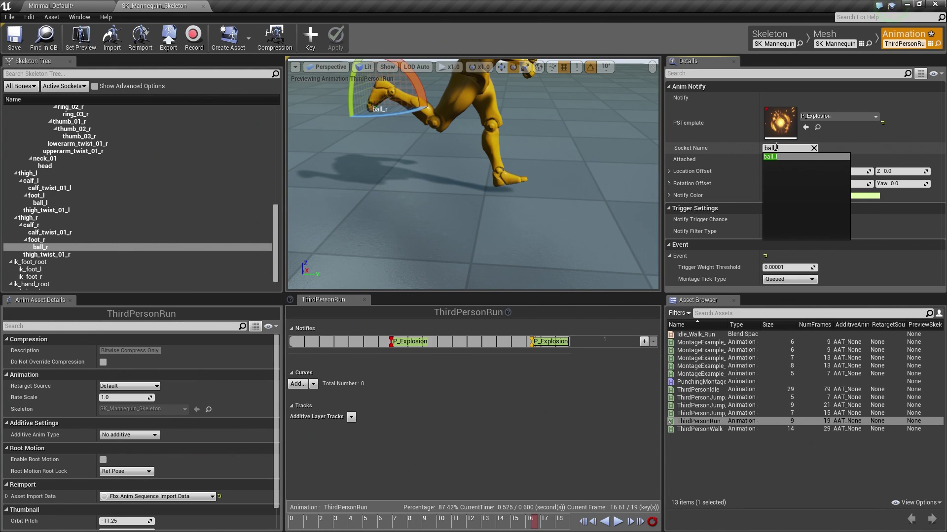
key("Return")
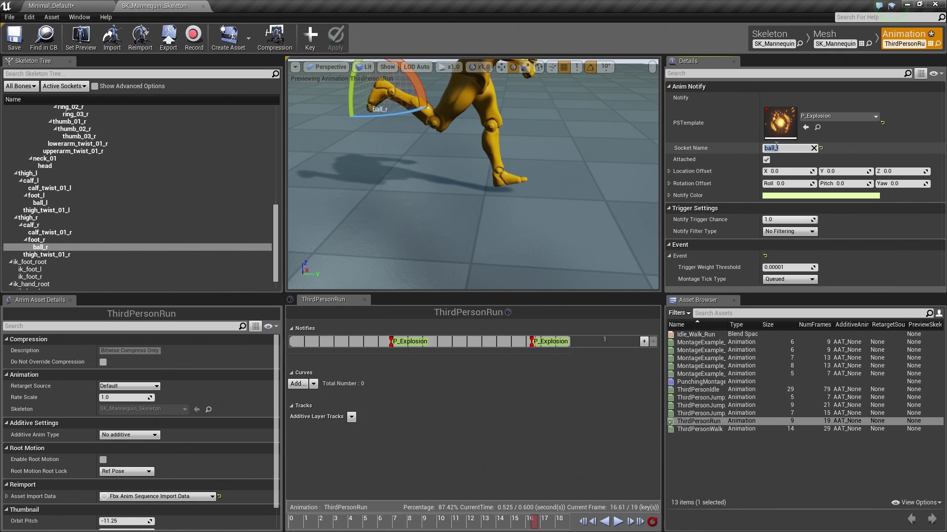
left_click_drag(530, 527, 468, 526)
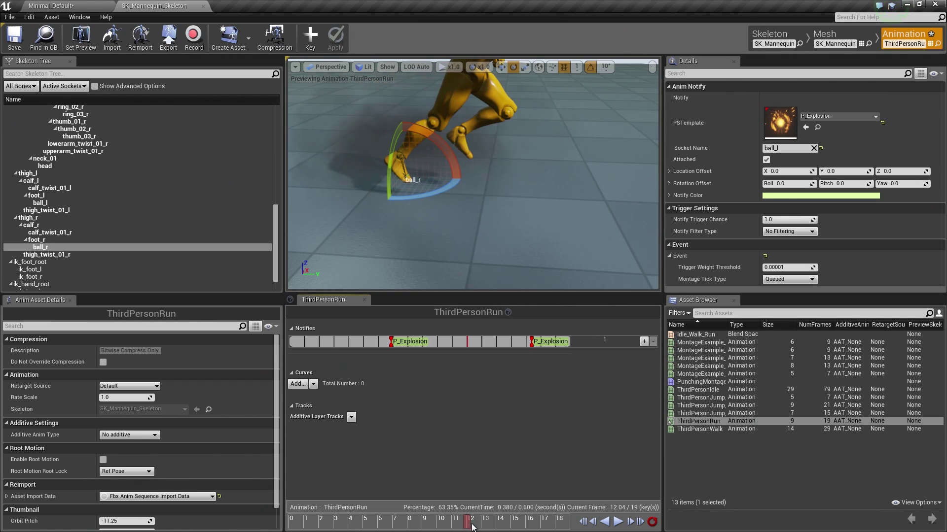
left_click(18, 47)
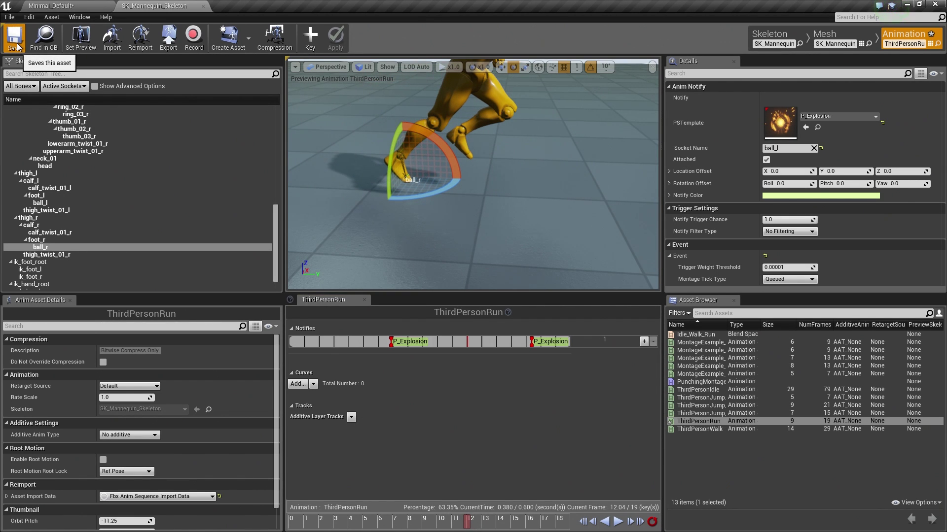
Step: Play-test the Minimal_Default level to watch explosions at the running feet, then stop
left_click(68, 10)
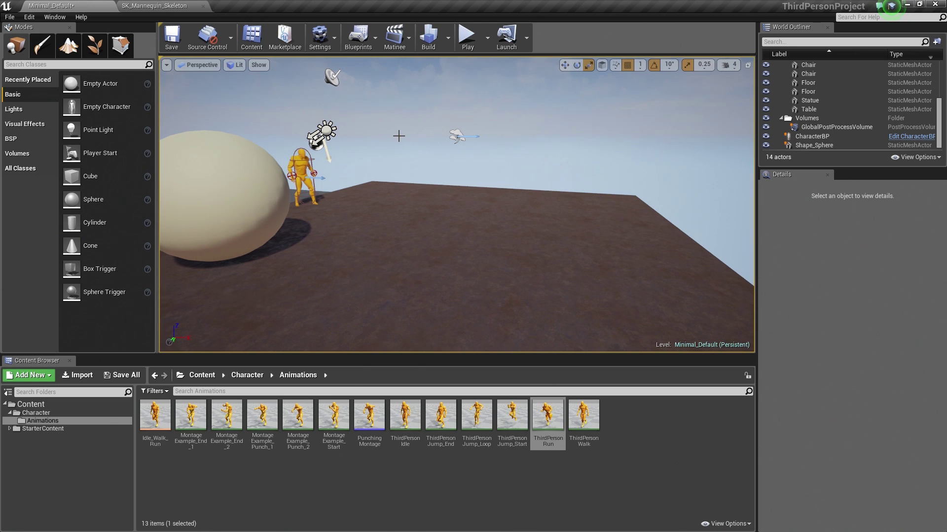
left_click(467, 40)
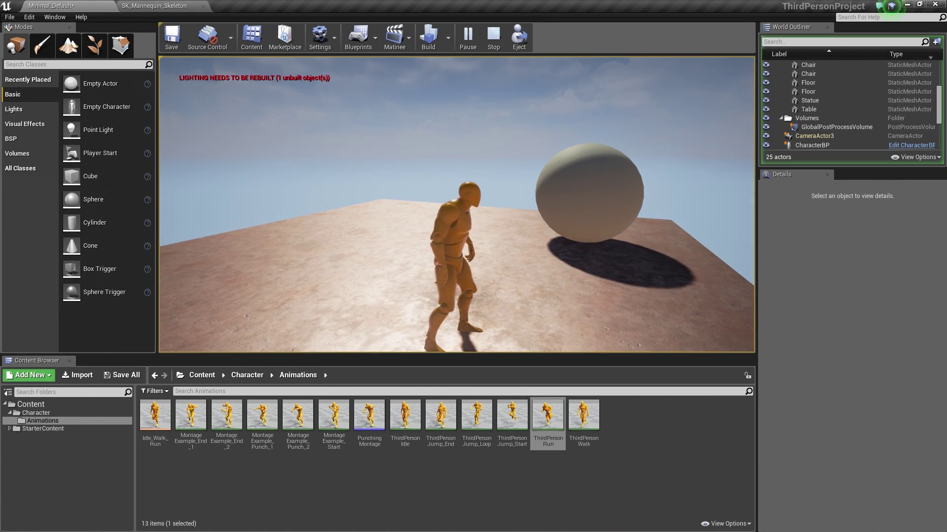
key("Escape")
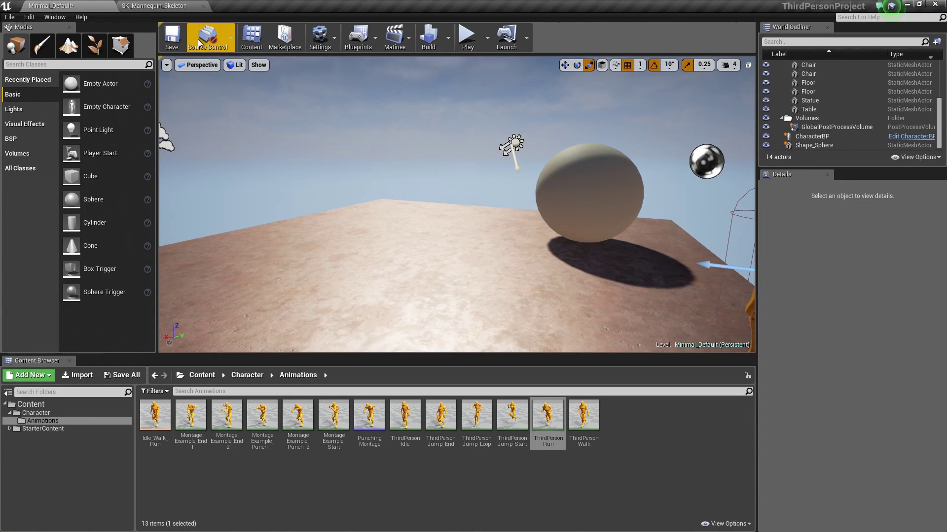
Step: Uncheck Attached on the ball_l P_Explosion notify so the burst stays where it spawns
left_click(166, 7)
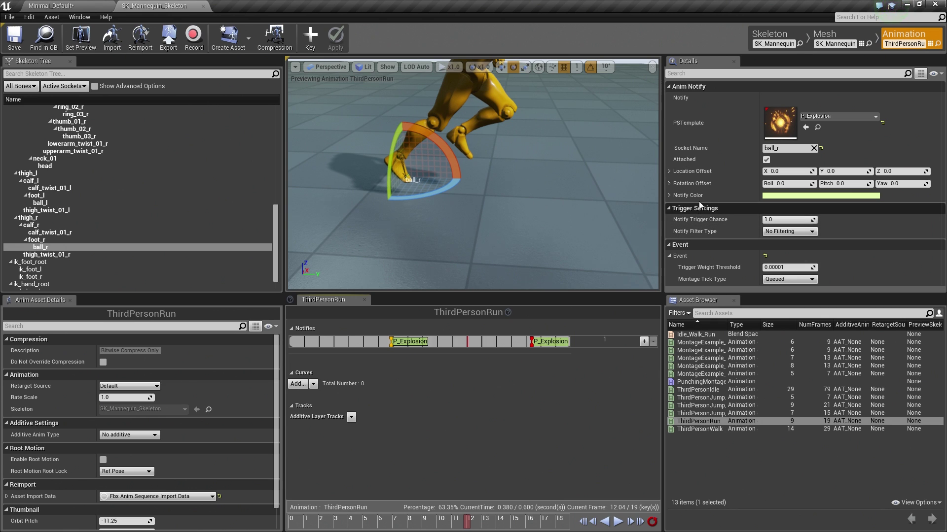
left_click(766, 160)
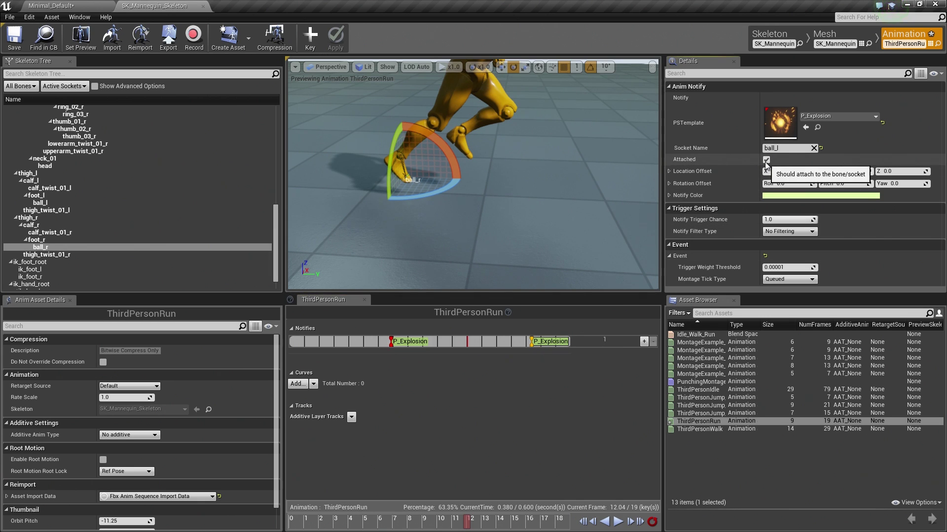
left_click(765, 162)
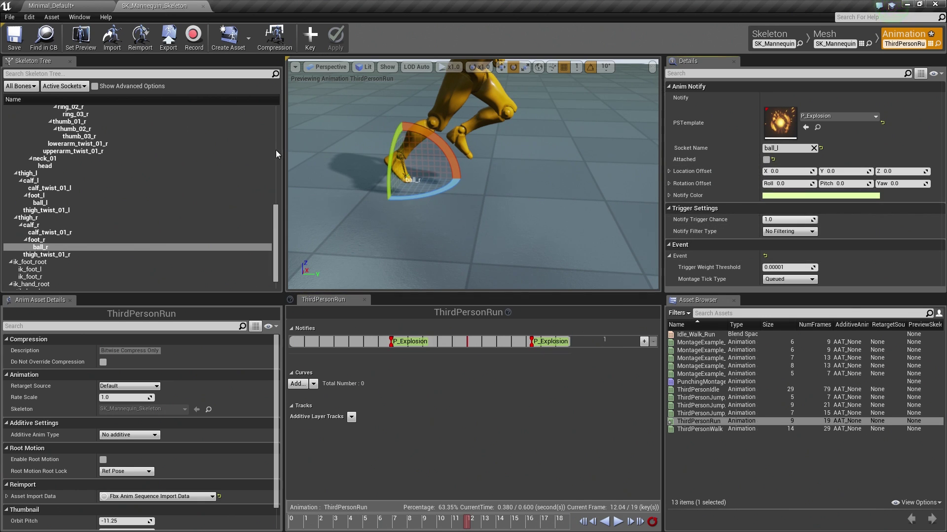
Step: Play Minimal_Default to watch explosion bursts trail the running character's feet, then end the session
left_click(78, 7)
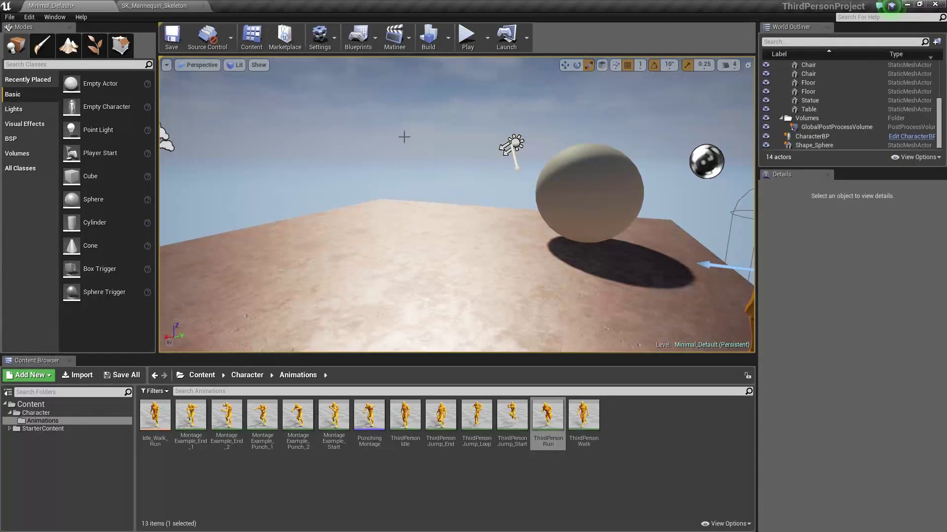
left_click(468, 40)
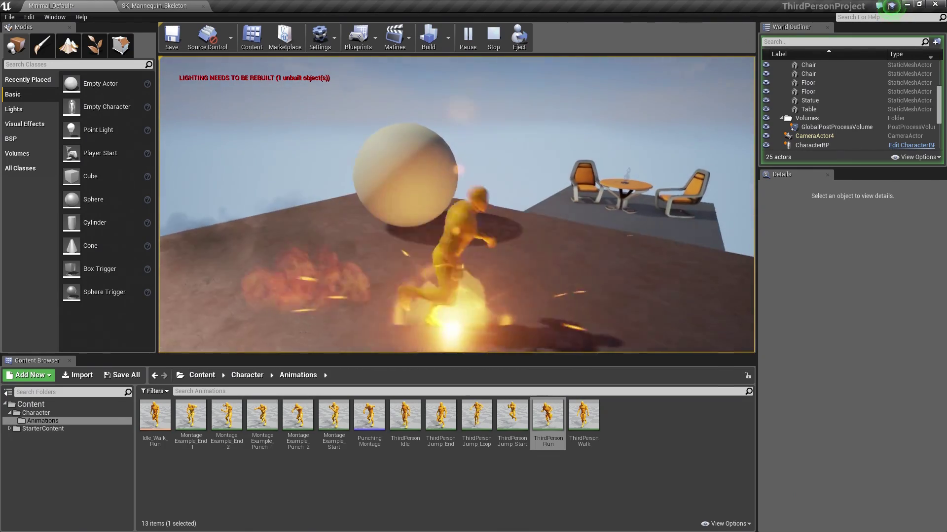
key("Escape")
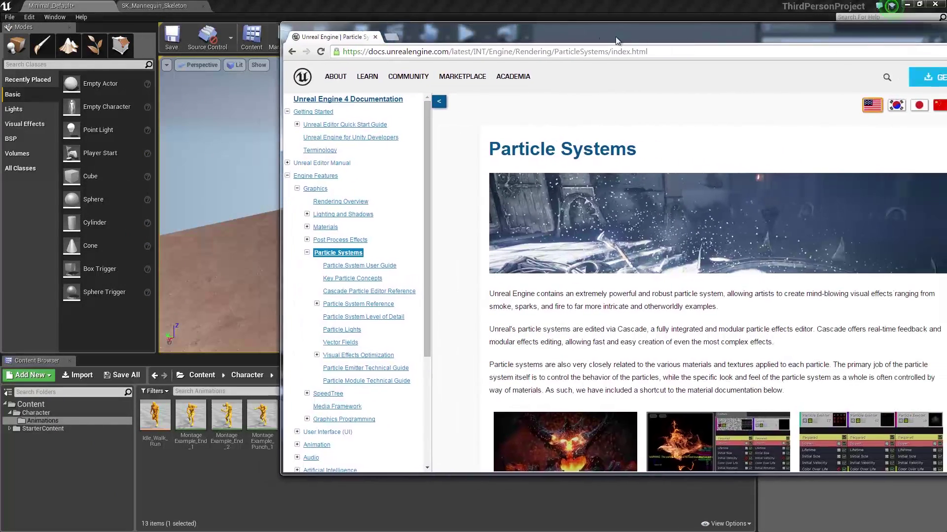
Step: Navigate the documentation through Graphics to the Particle Systems page
left_click_drag(608, 40, 461, 39)
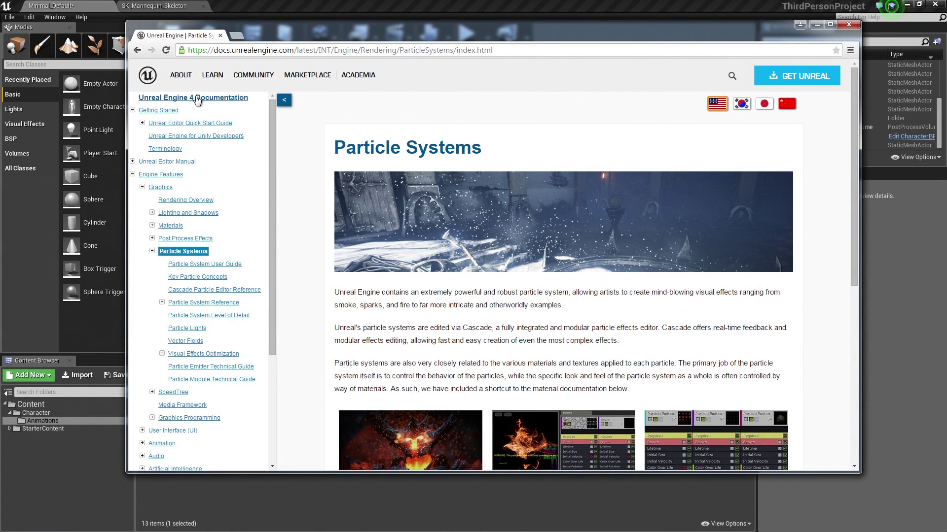
left_click(199, 102)
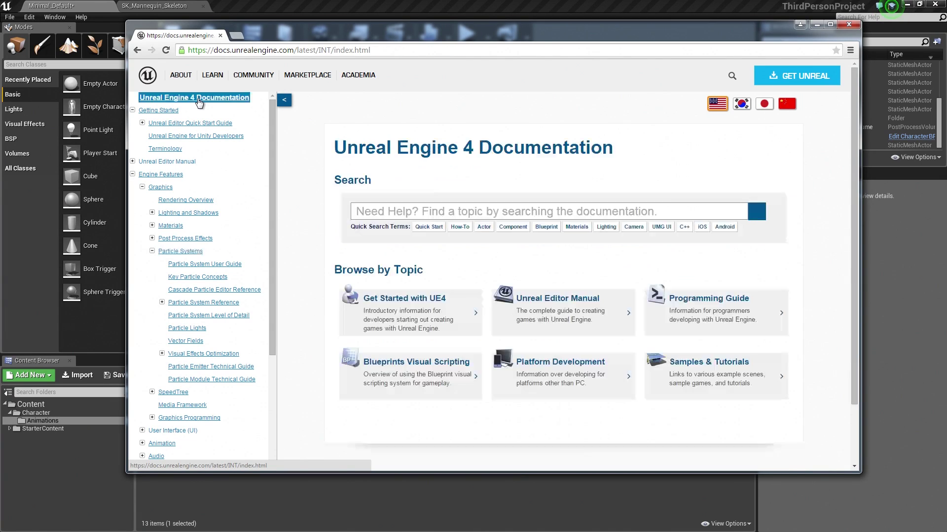
left_click(171, 176)
left_click(173, 188)
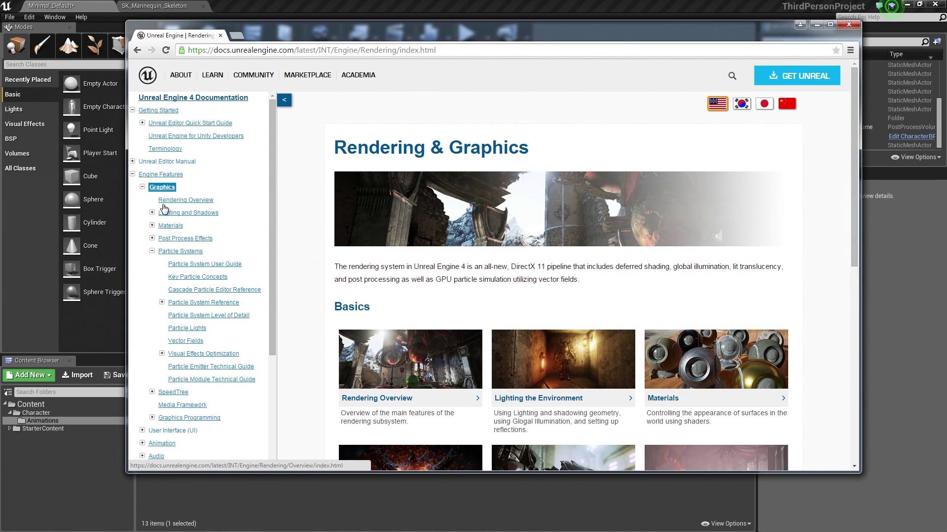
left_click(175, 253)
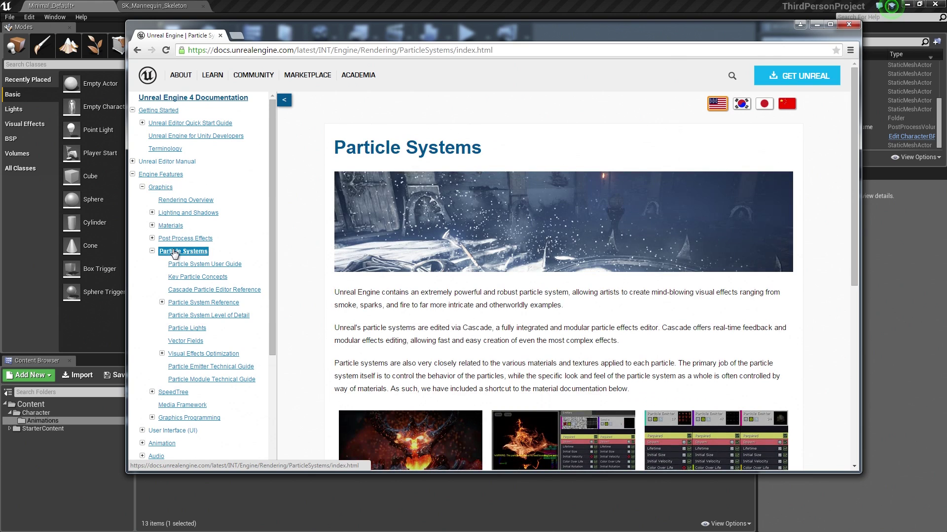
Step: Skim the Particle Systems page and move the browser window off the editor to the right
scroll(566, 326, "down", 3)
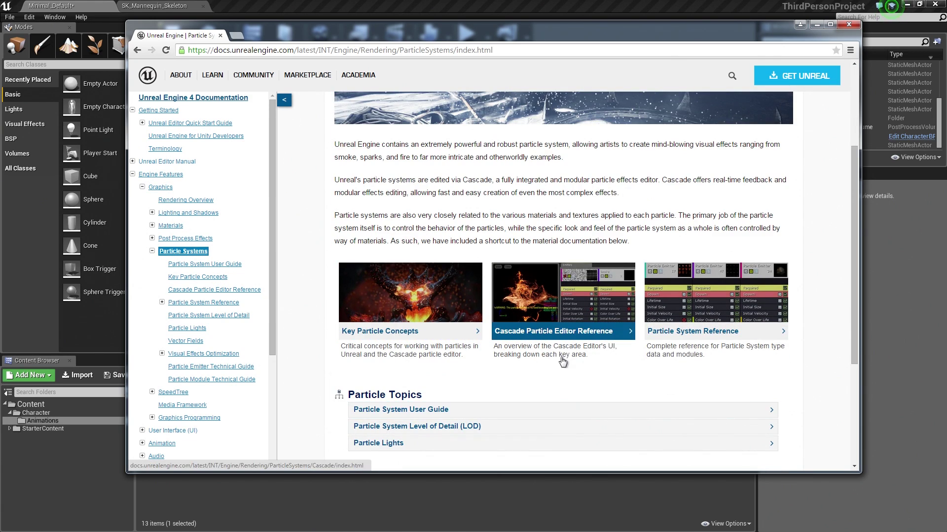
scroll(513, 355, "up", 3)
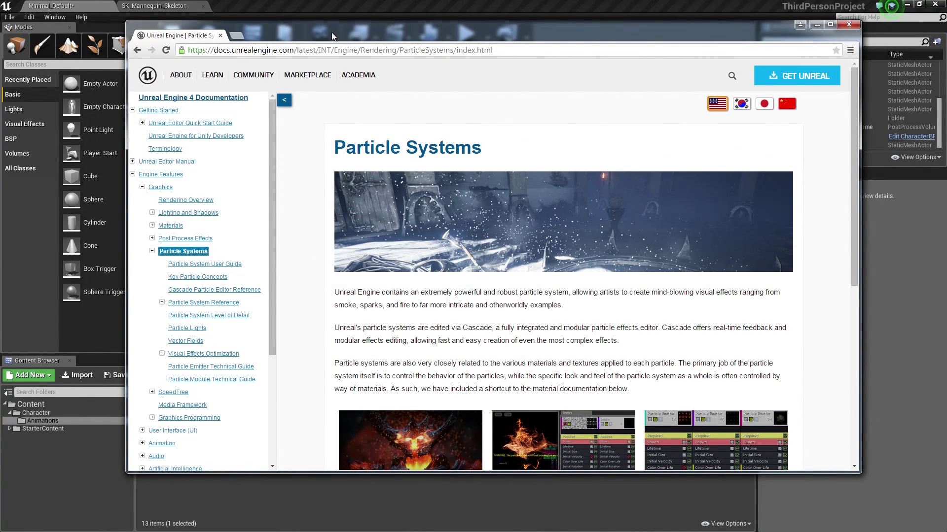
left_click_drag(333, 32, 946, 58)
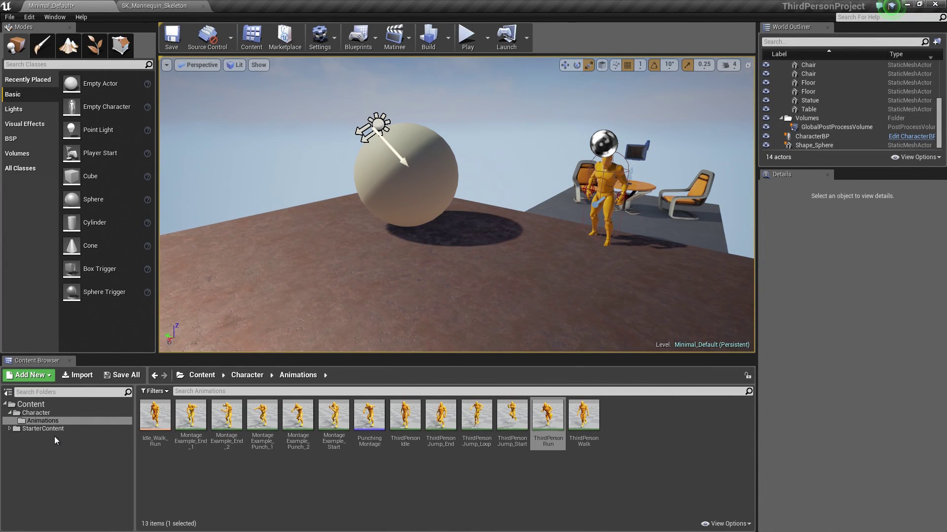
Step: Duplicate P_Steam_Lit in StarterContent > Particles and name the copy P_Dust
left_click(41, 430)
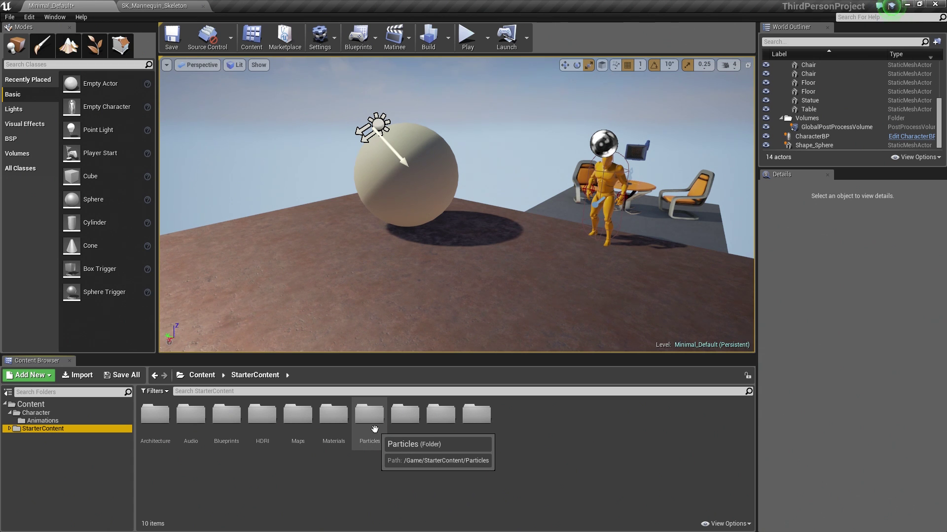
double_click(375, 429)
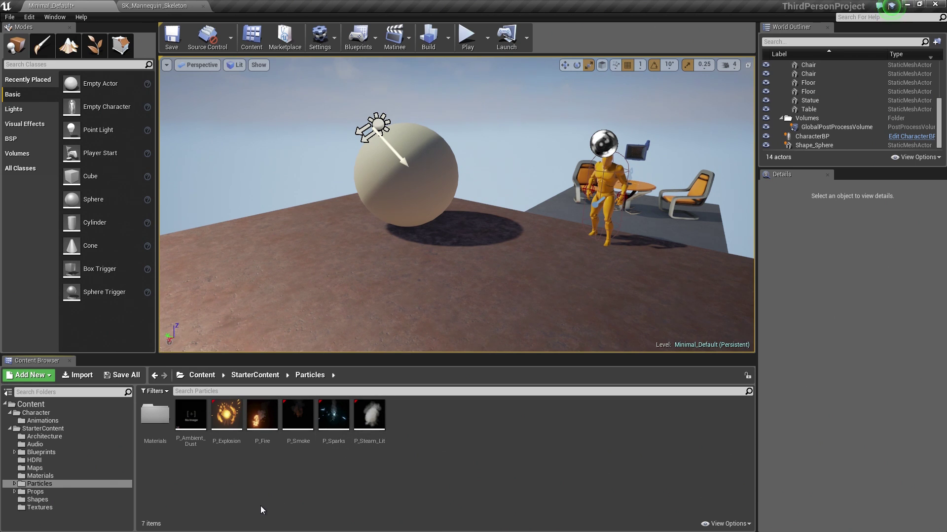
left_click(377, 432)
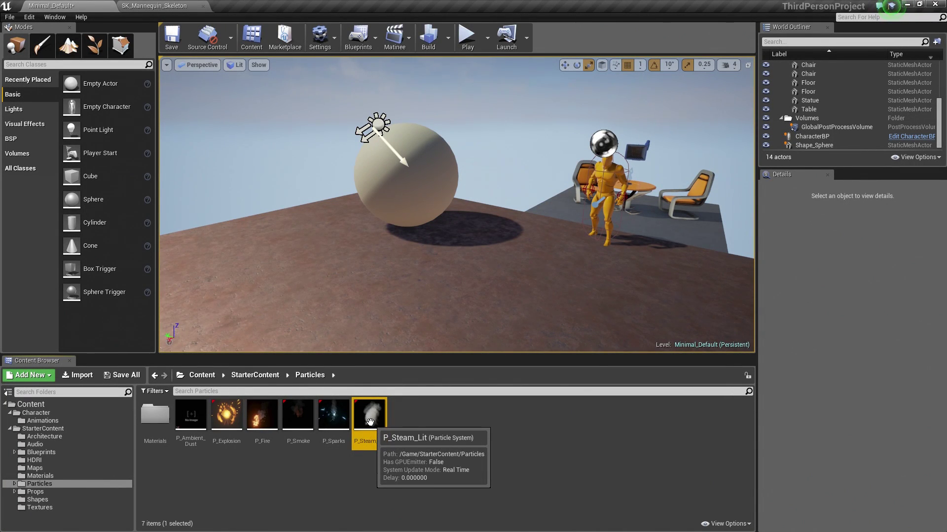
right_click(370, 422)
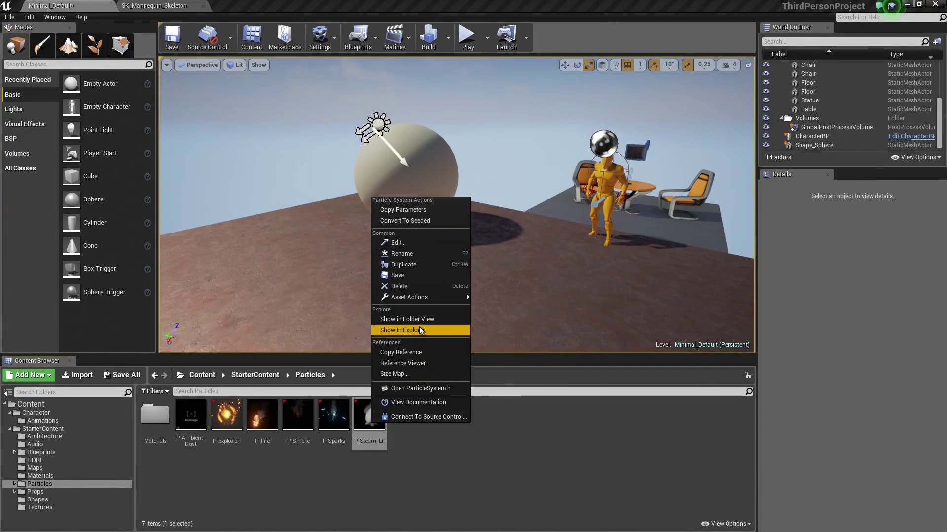
mouse_move(410, 297)
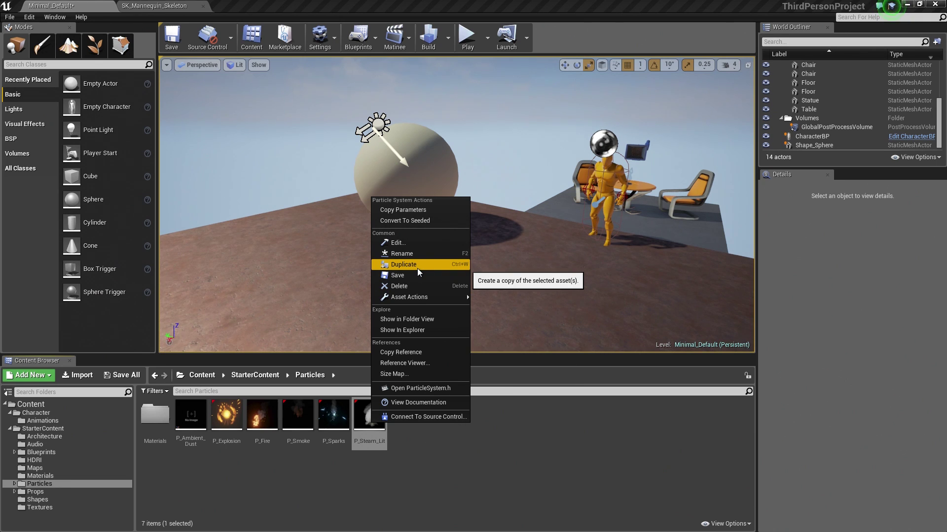
left_click(417, 268)
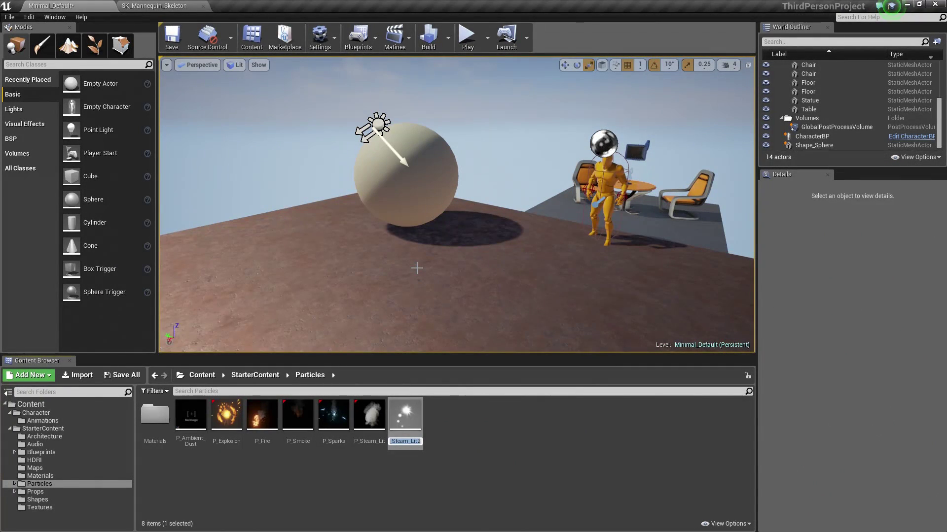
type("P_")
type("Dust")
key("Return")
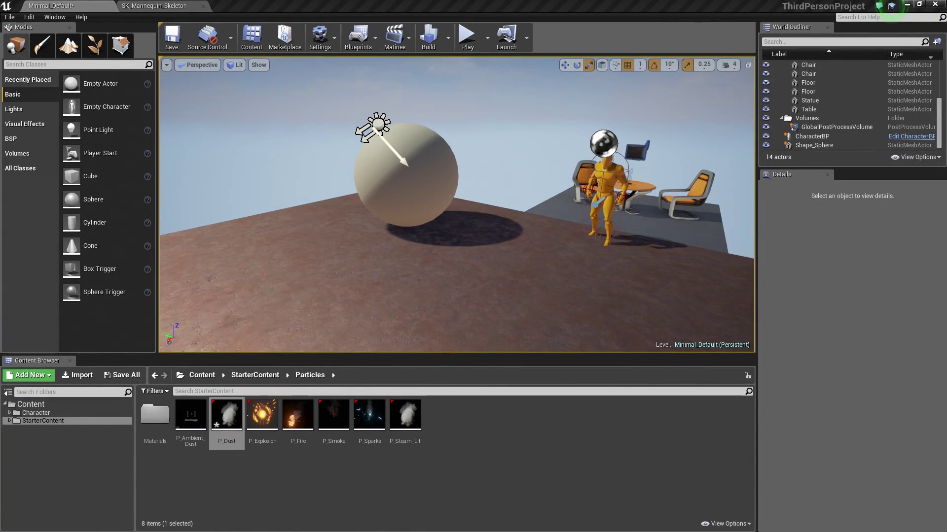
Step: Maximize the P_Dust Cascade editor and set its Warmup Time from 7.0 to 0
left_click_drag(870, 57, 473, 52)
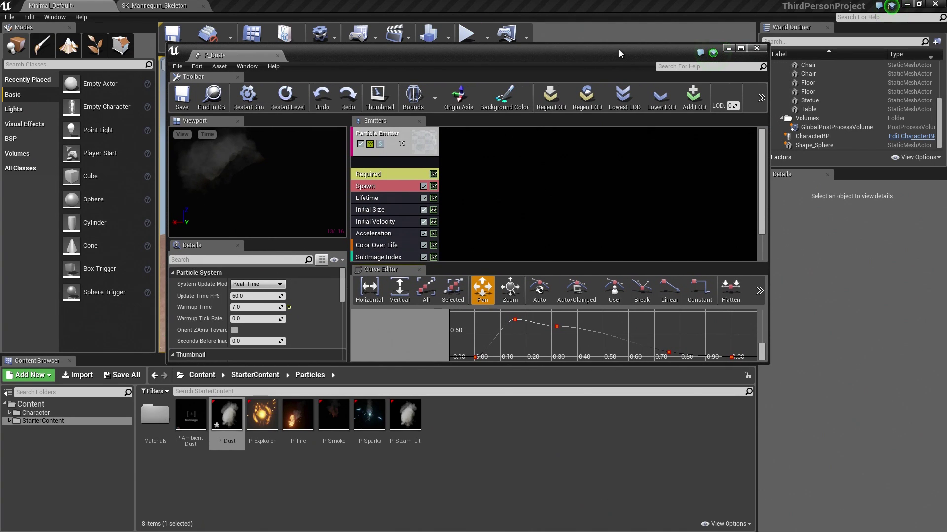
left_click(741, 49)
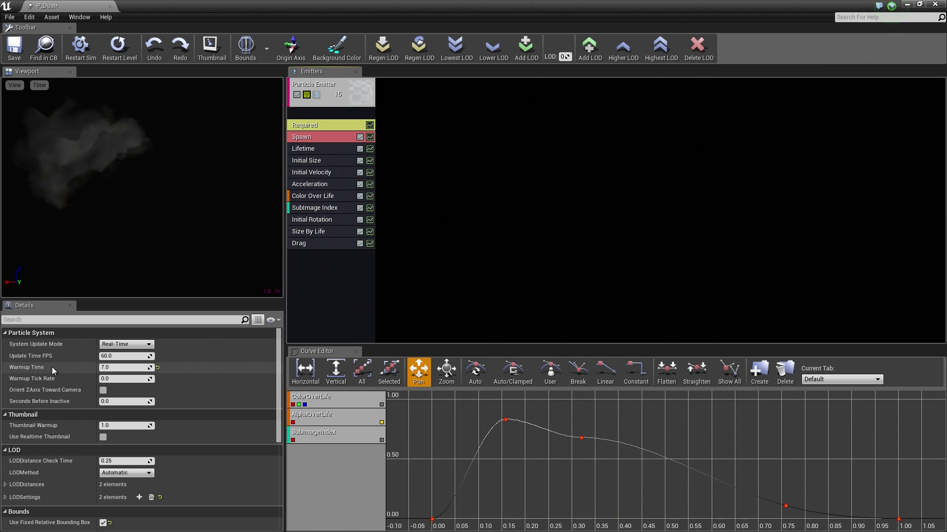
left_click(116, 367)
type("0")
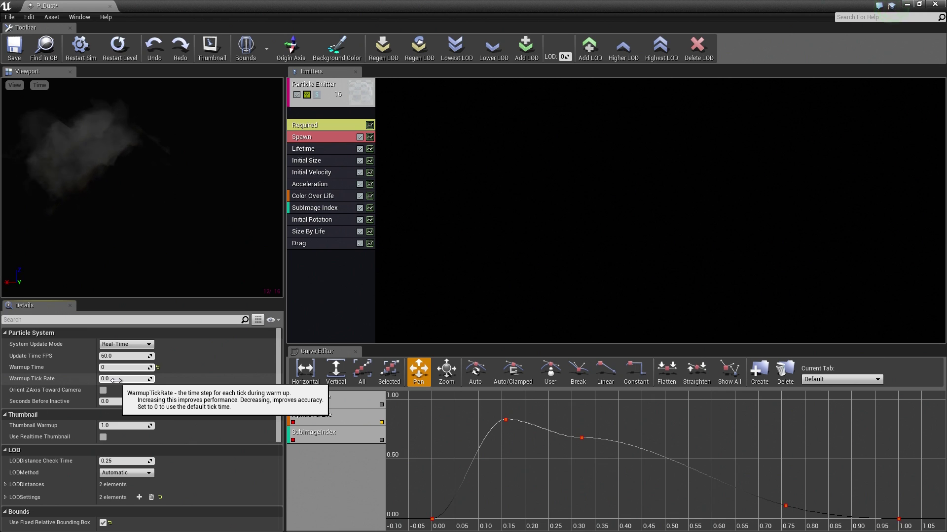
key("Return")
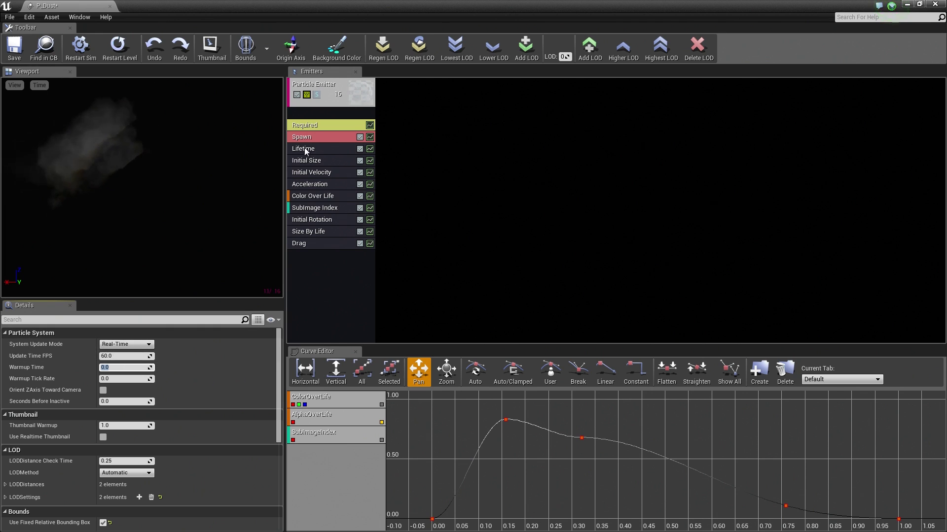
left_click(327, 137)
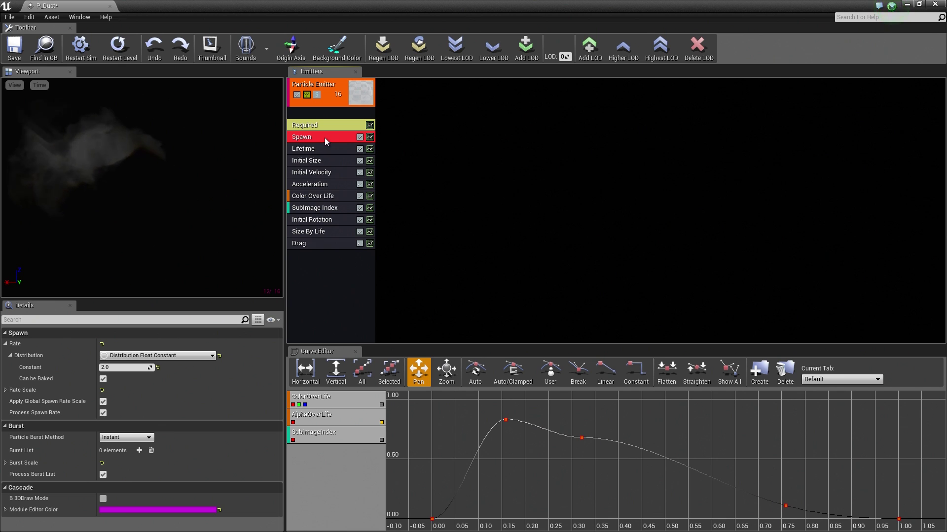
Step: Set the Spawn module's Rate distribution constant to 0 and uncheck Process Spawn Rate
left_click(10, 356)
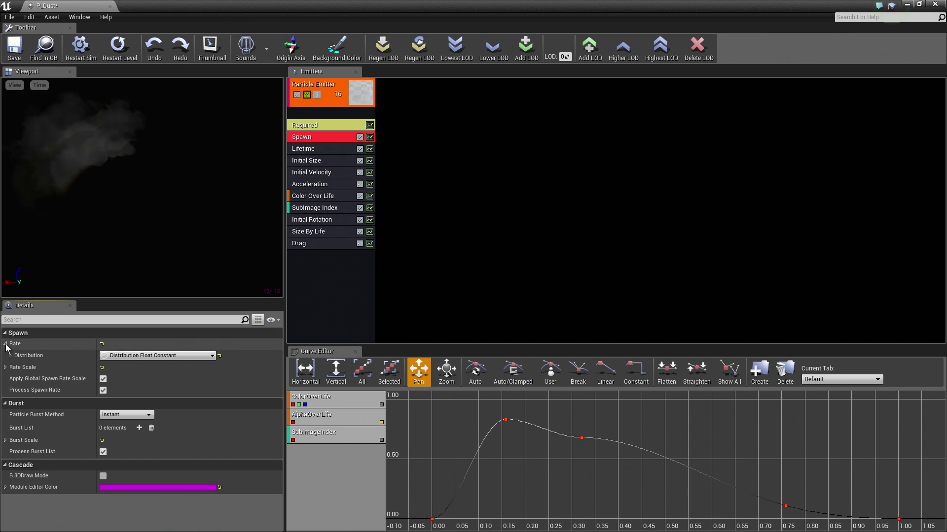
left_click(6, 344)
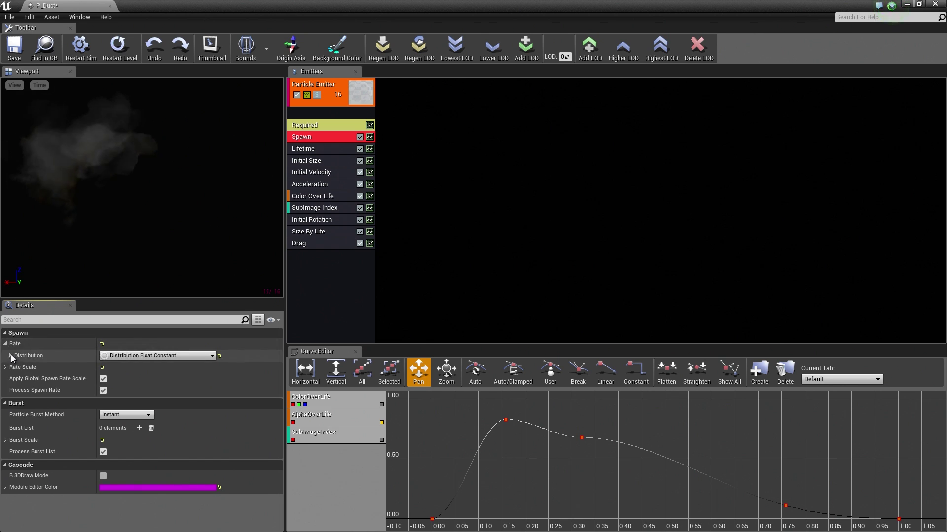
left_click(10, 355)
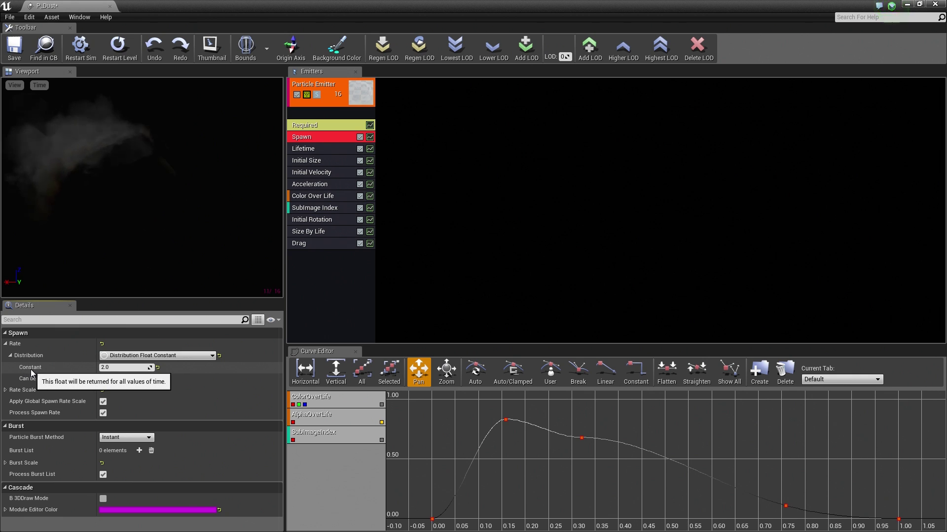
left_click(113, 369)
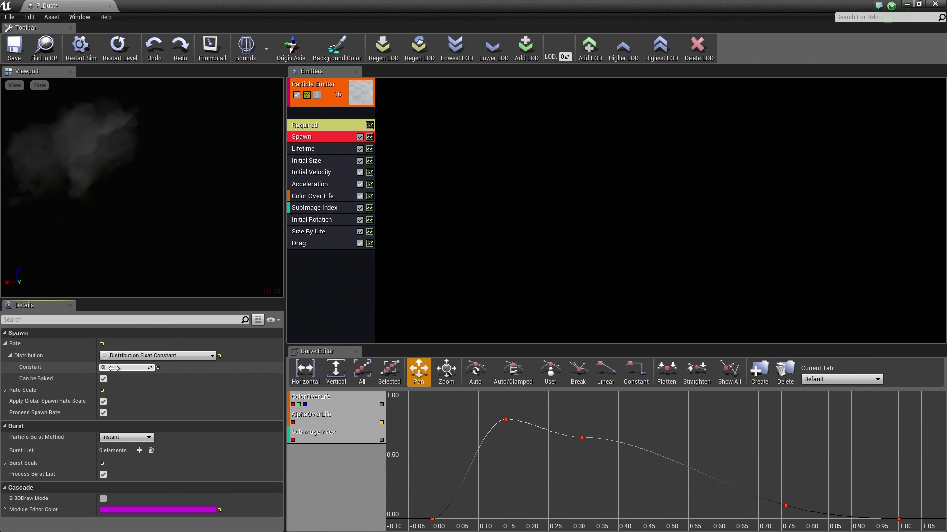
type(".0")
key("Return")
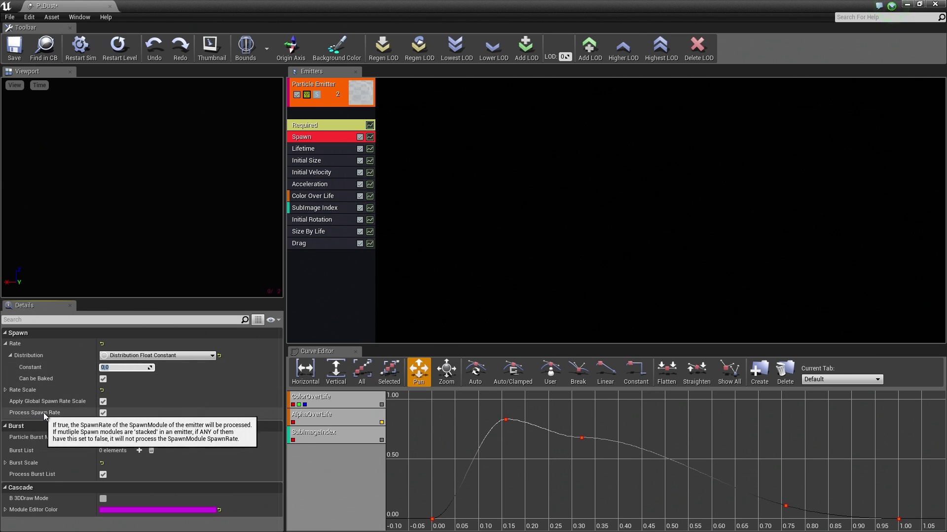
left_click(103, 414)
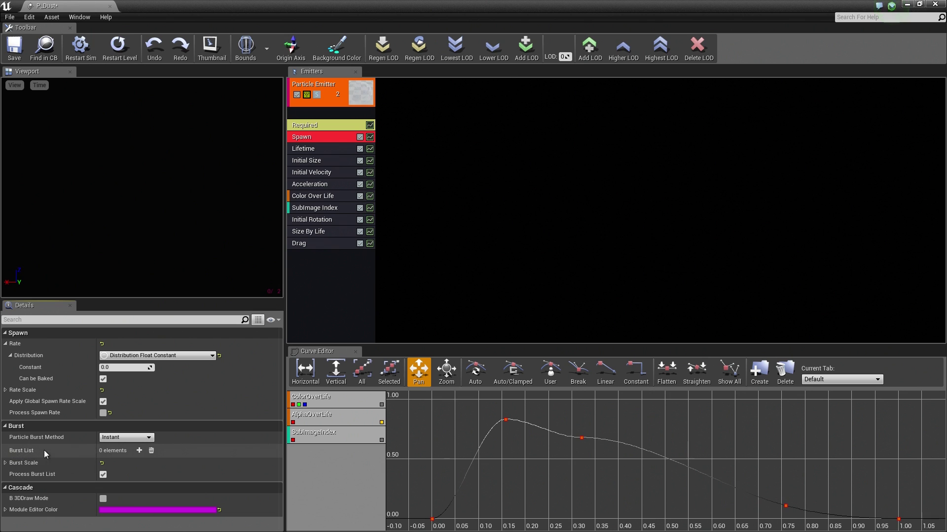
Step: Add a Burst List entry firing 10 particles at time 0
left_click(139, 451)
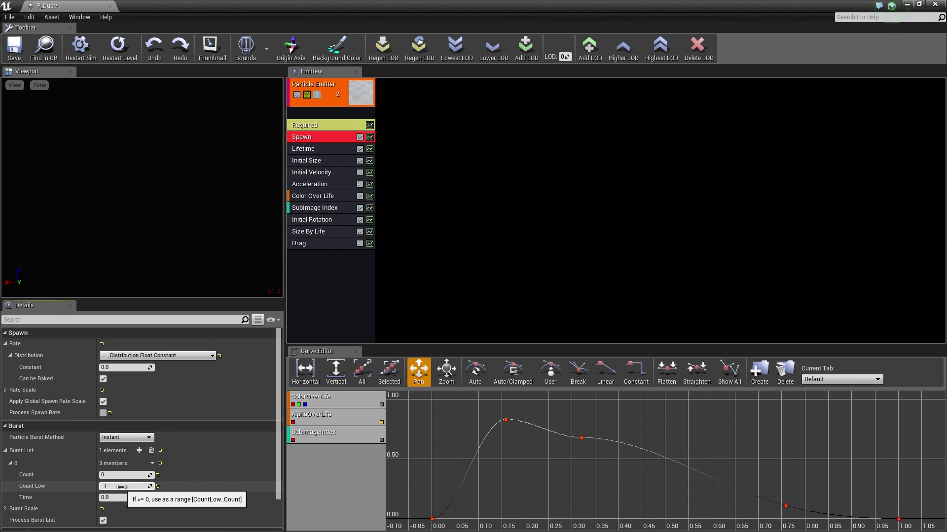
left_click(113, 475)
type("10")
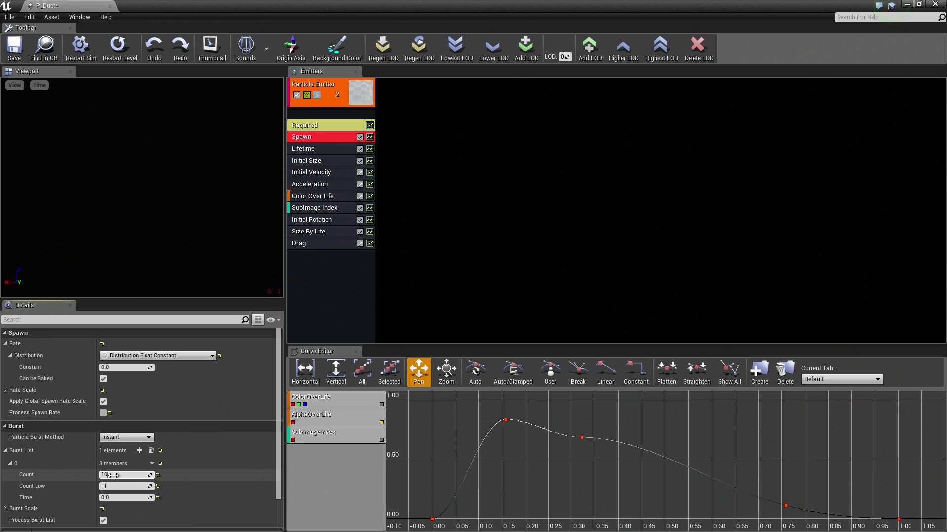
key("Return")
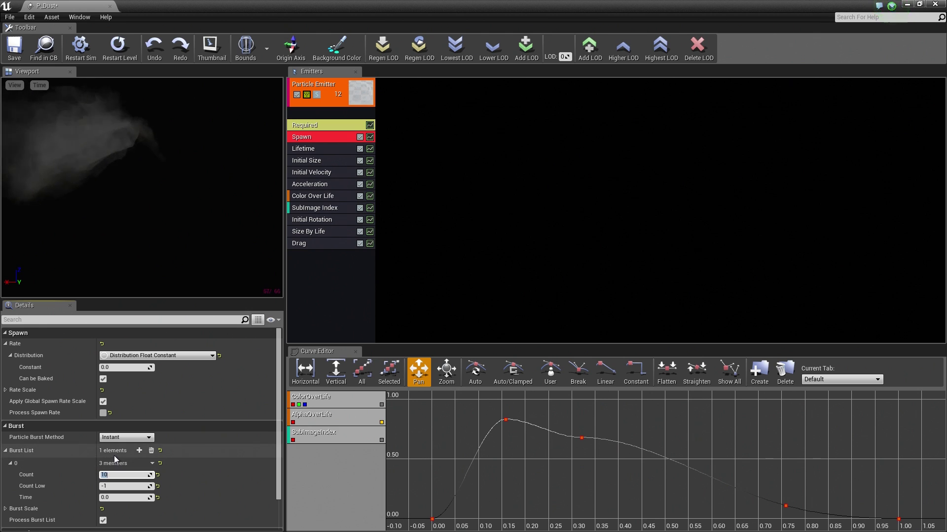
scroll(91, 452, "down", 3)
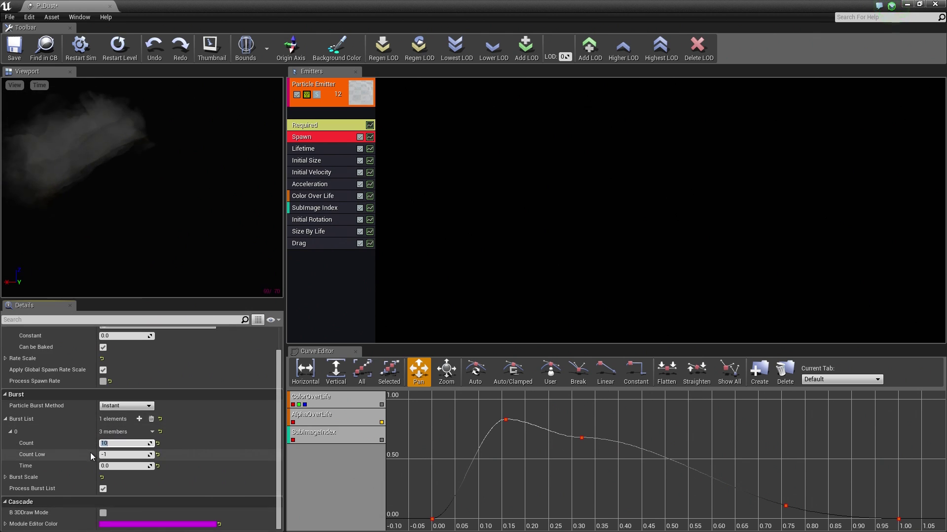
scroll(90, 453, "up", 3)
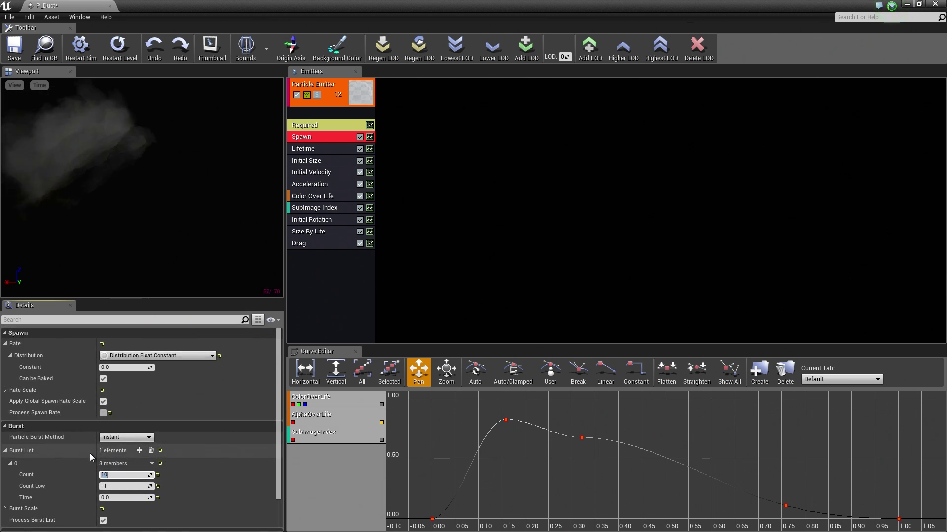
left_click(6, 450)
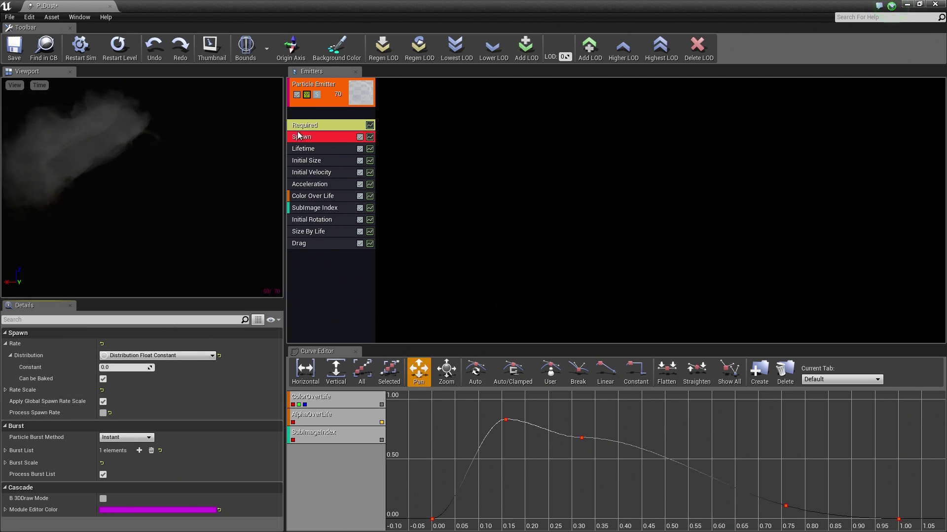
Step: In the Required module, enable Kill on Completed and set a fixed Emitter Loops count
left_click(328, 125)
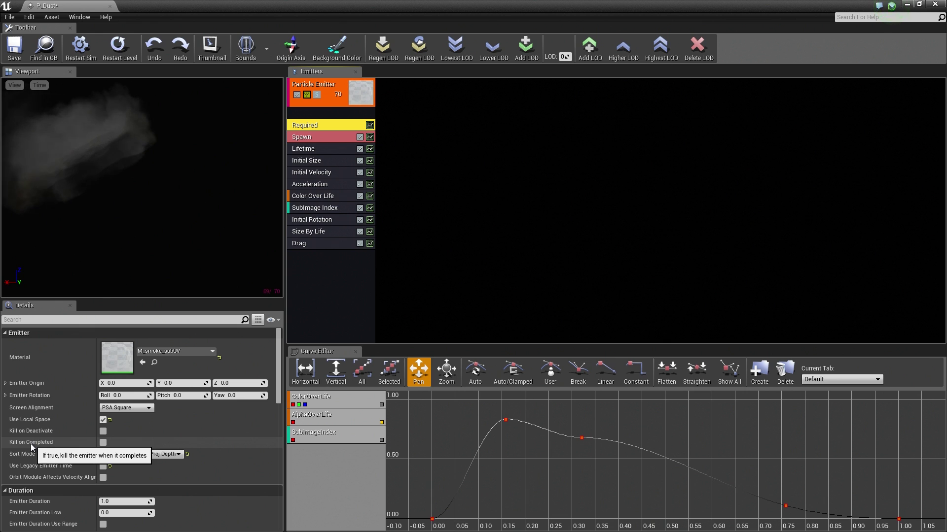
left_click(103, 442)
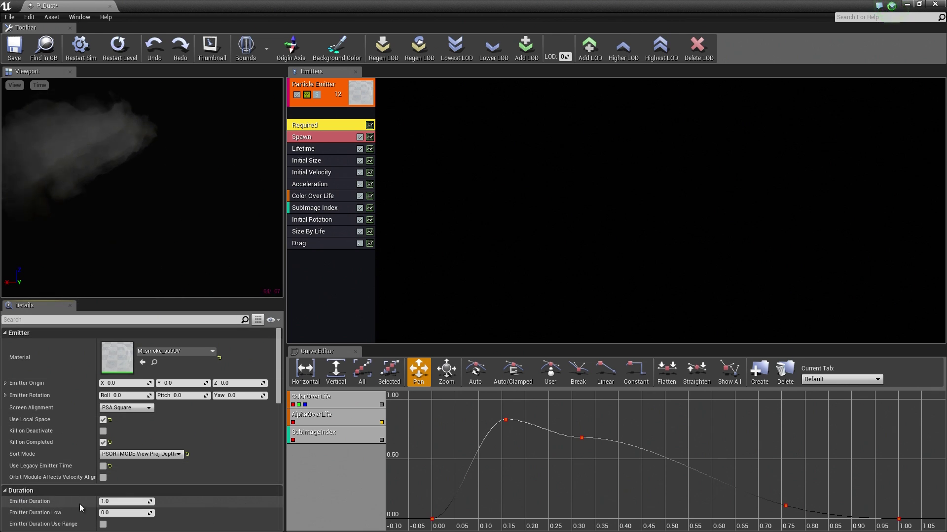
scroll(118, 463, "down", 2)
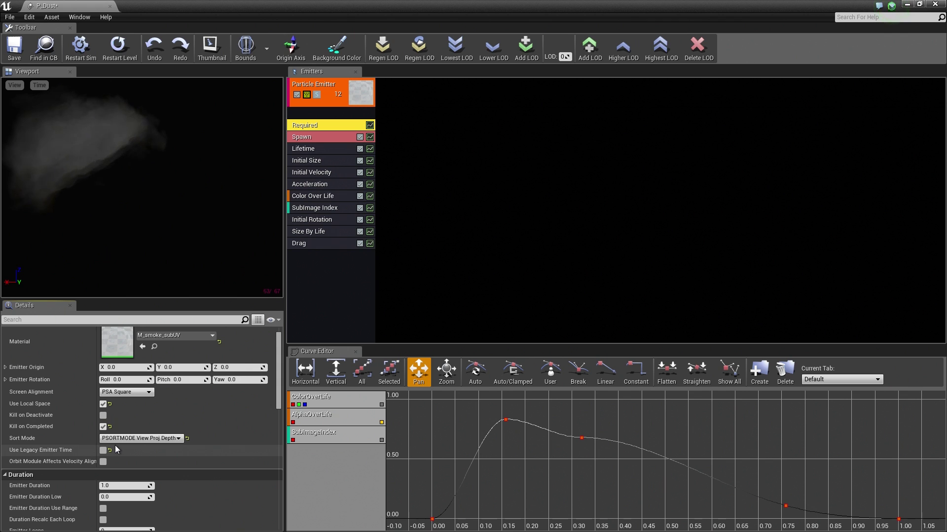
scroll(115, 439, "down", 1)
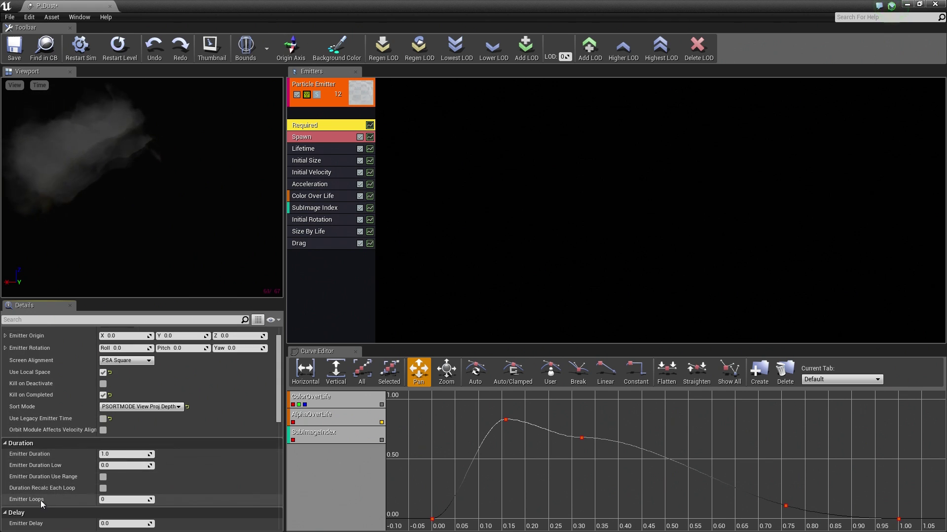
left_click(108, 500)
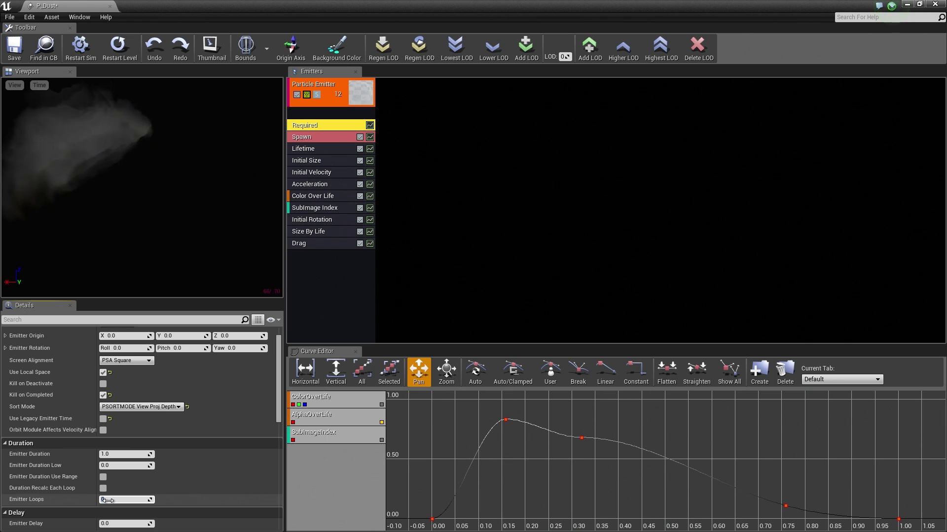
type("1")
key("Return")
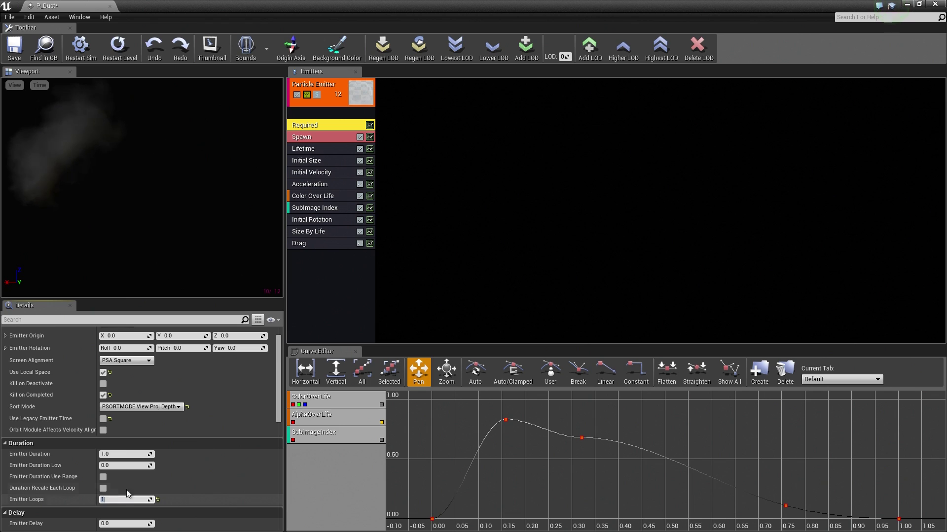
Step: Change the Lifetime module's distribution from Min 3.0/Max 8.0 to Min 1.0/Max 2.0
left_click(324, 150)
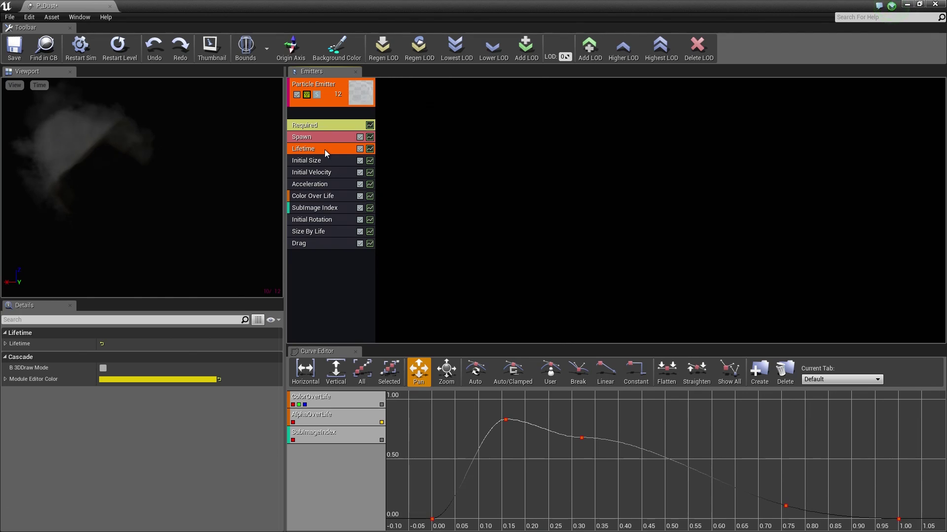
left_click(5, 343)
left_click(10, 355)
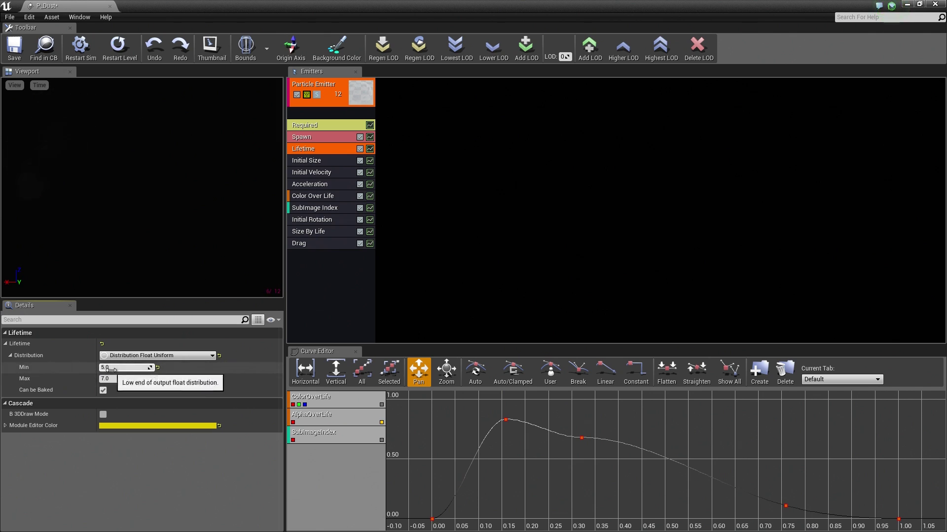
left_click(108, 369)
key("Tab")
type("8")
key("Return")
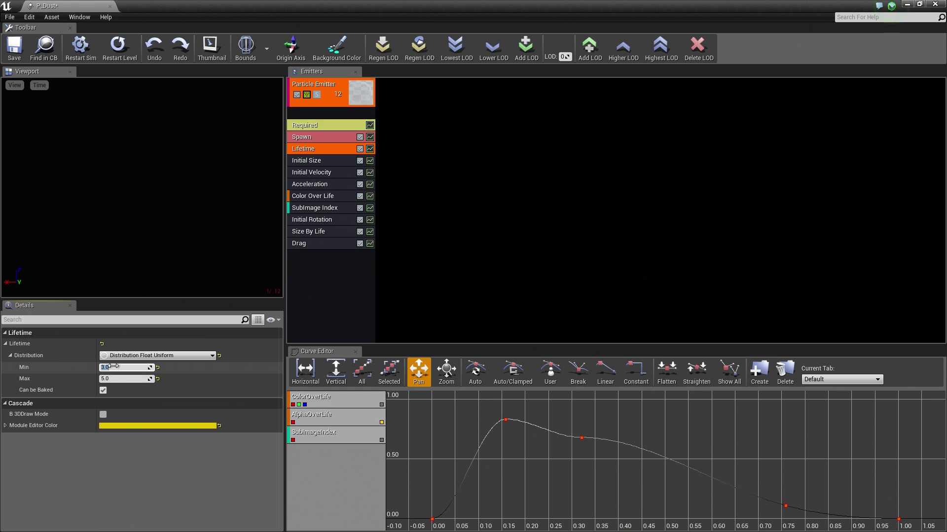
type("1")
key("Tab")
type("2")
key("Return")
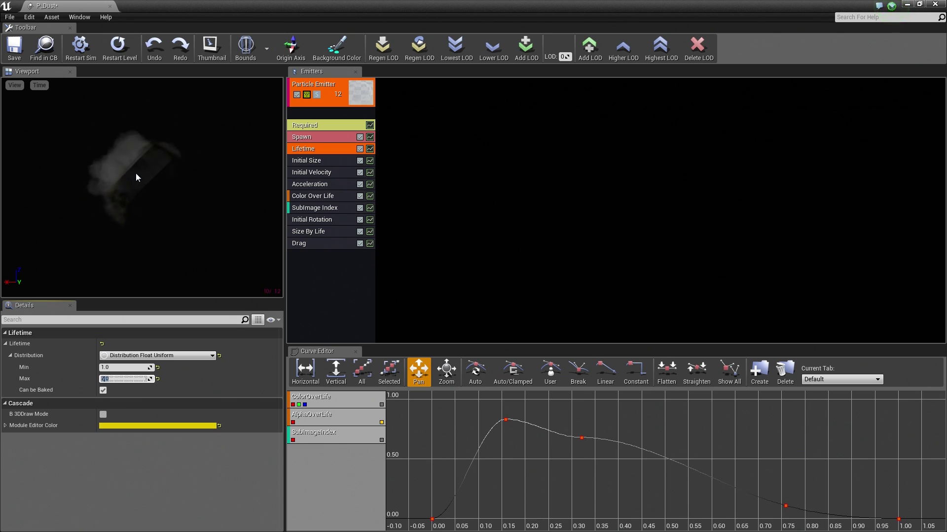
Step: Set the Color Over Life constant colour to R 1.0, G 0.7, B 0.5
left_click(324, 197)
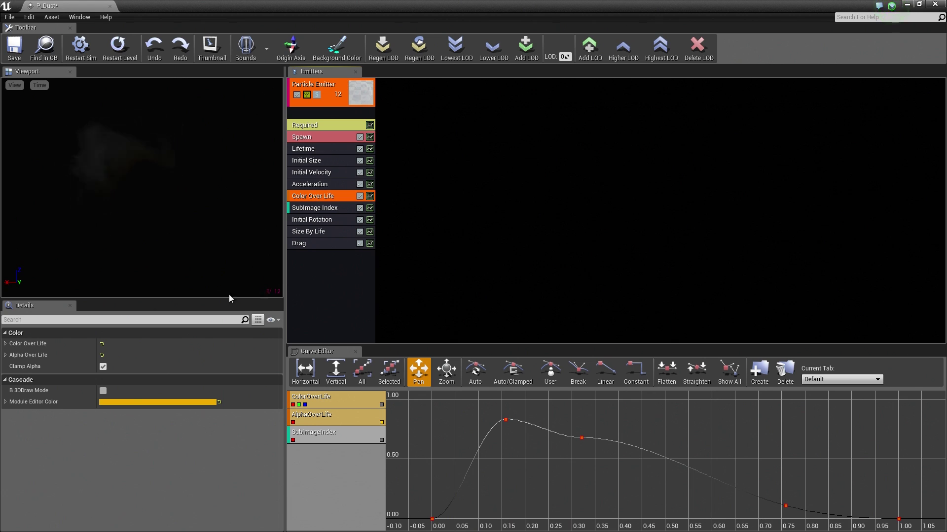
left_click(5, 345)
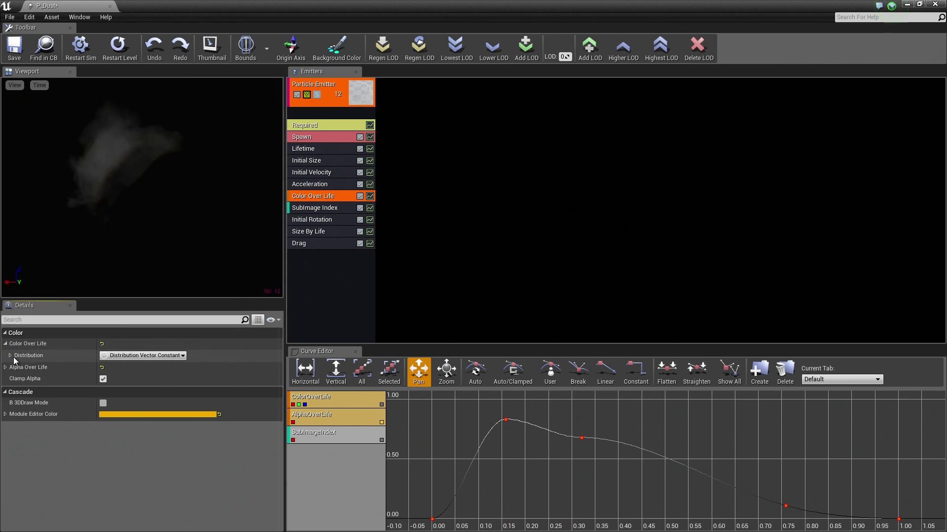
left_click(10, 356)
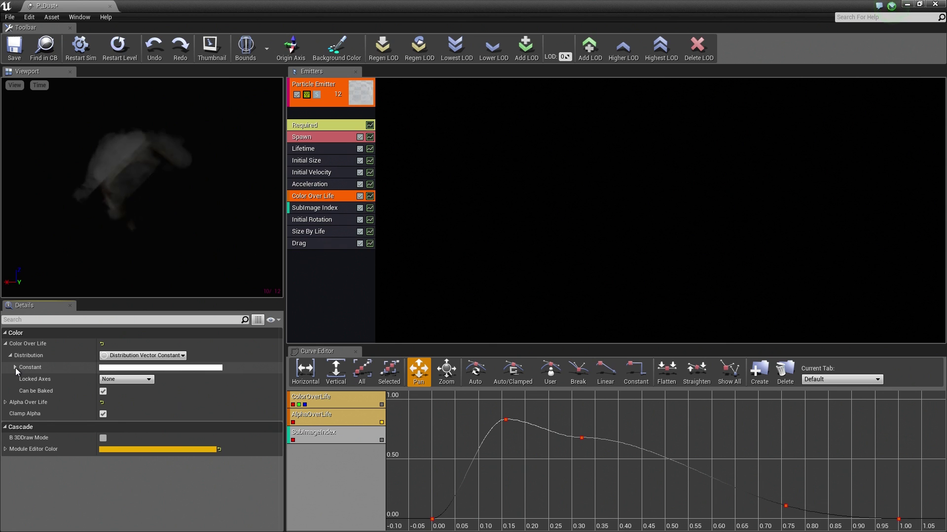
left_click(16, 368)
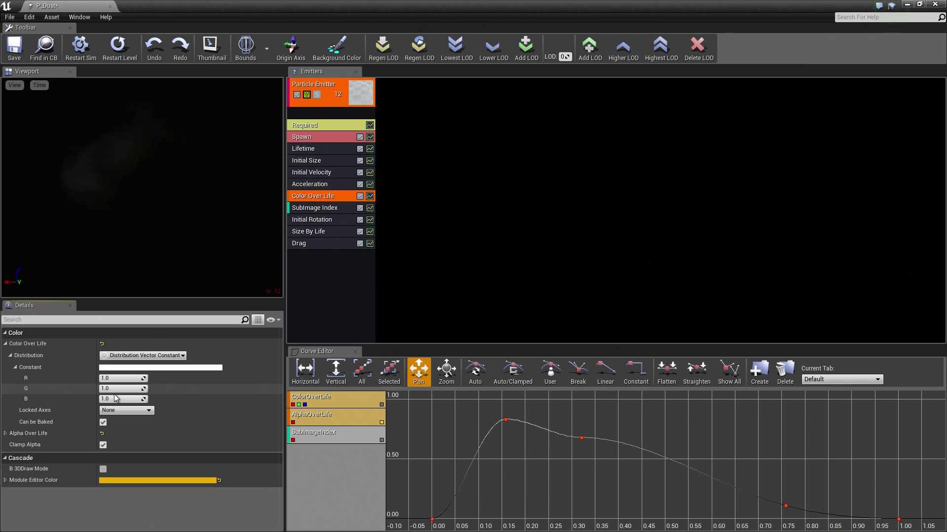
left_click(115, 388)
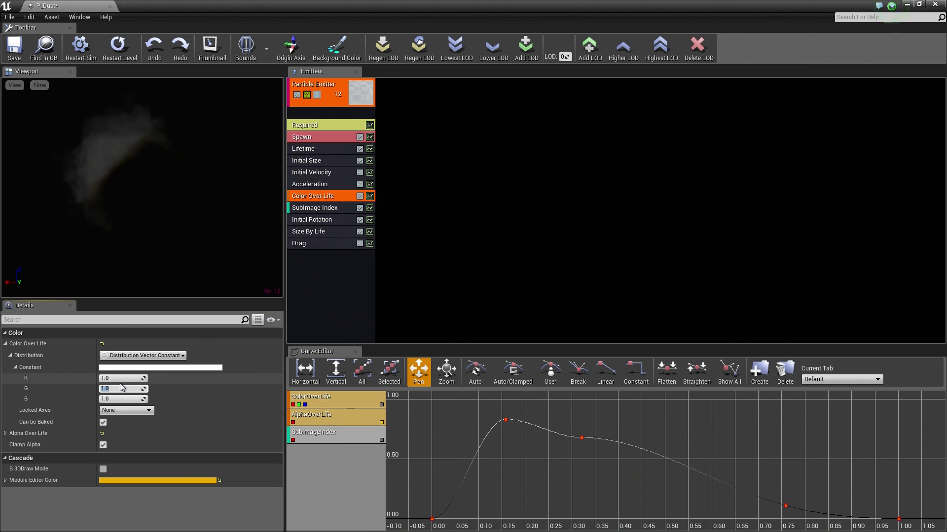
type(".7")
type("0.7")
key("Return")
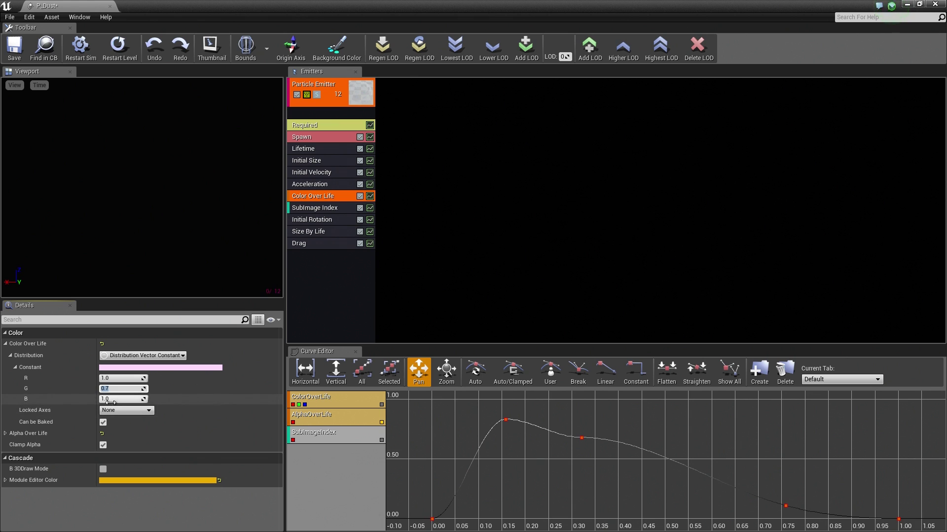
left_click(115, 399)
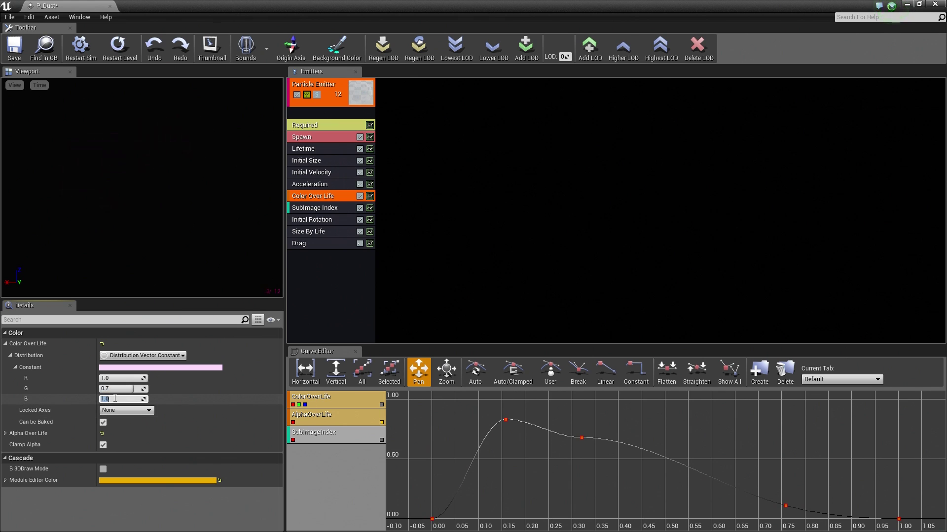
type(".5")
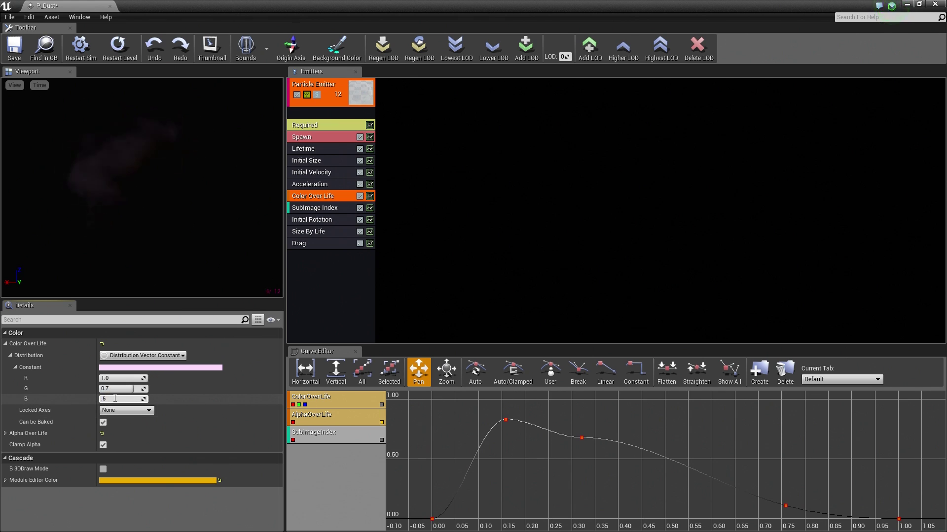
key("Return")
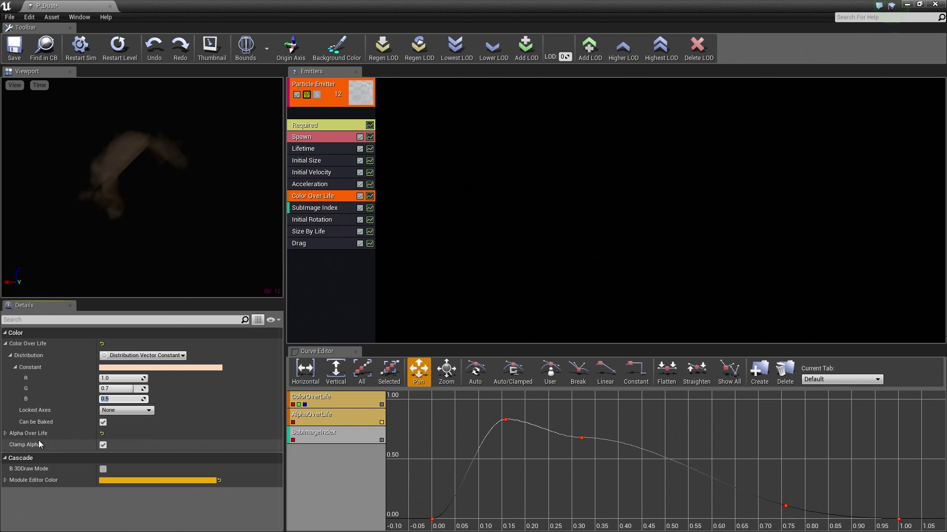
left_click(5, 434)
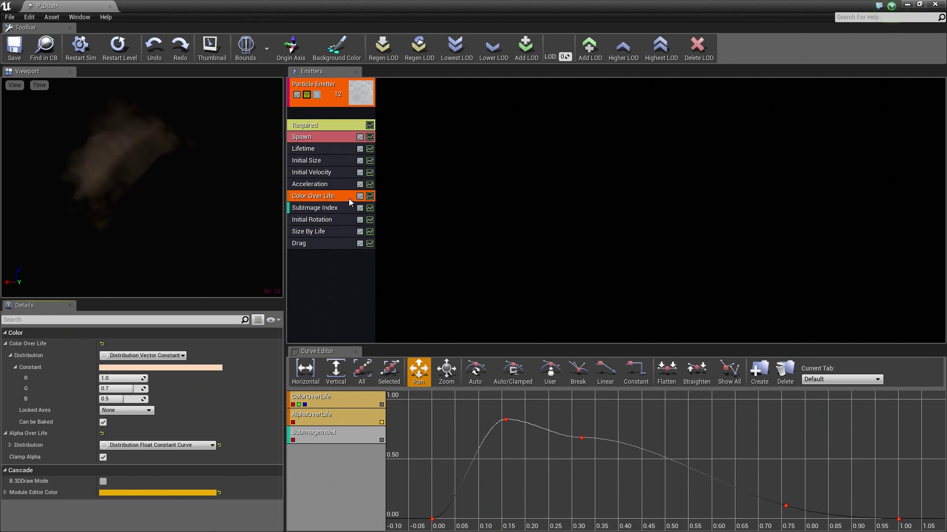
Step: Show Color Over Life curves and lower the alpha peak key at 0.16 to about 0.68
left_click(370, 196)
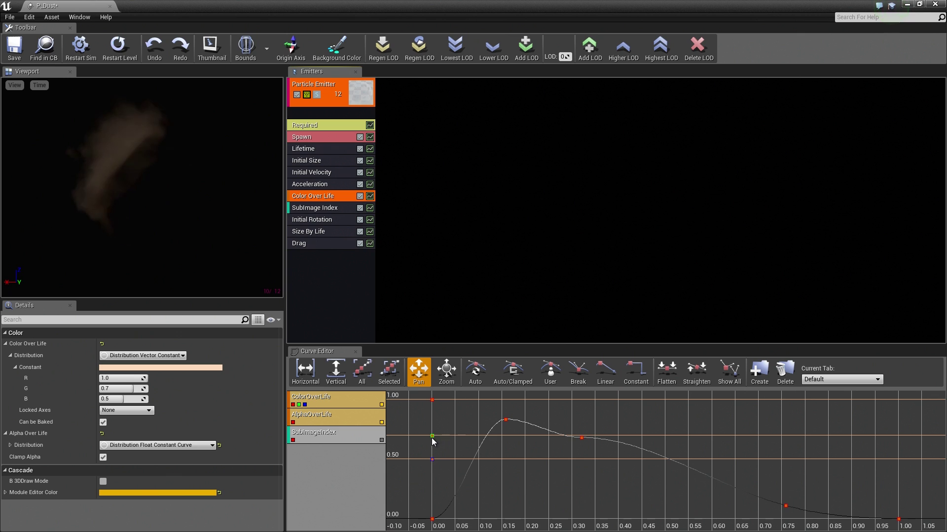
mouse_move(433, 437)
left_mouse_down()
mouse_move(439, 425)
mouse_move(434, 449)
left_mouse_up()
mouse_move(431, 437)
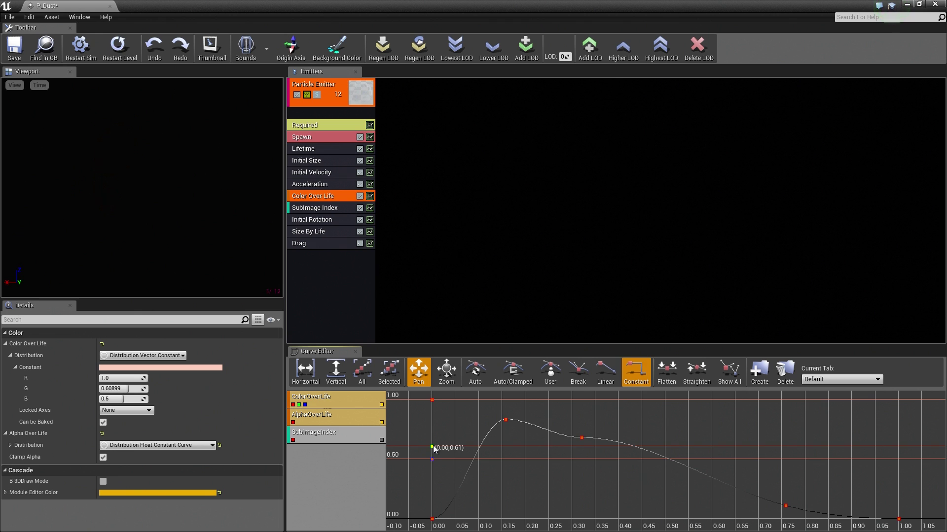
key("ctrl+z")
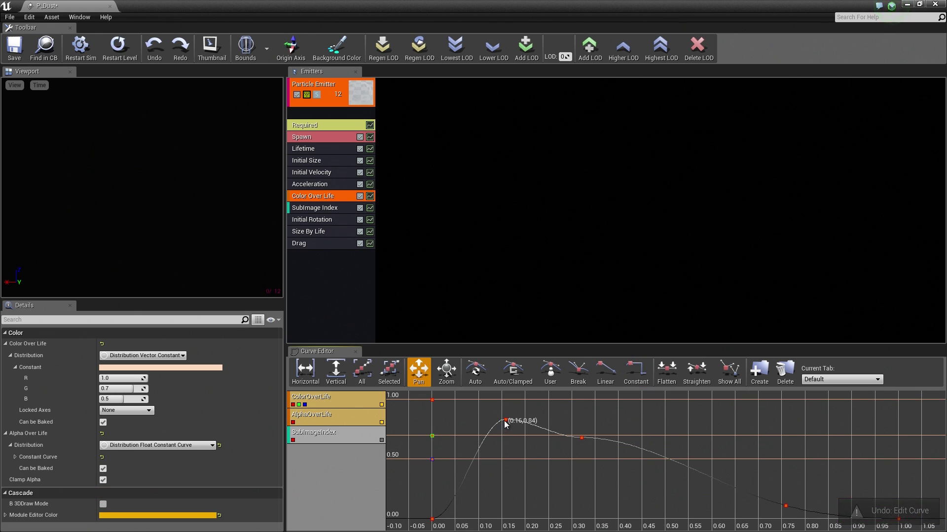
left_click(504, 421)
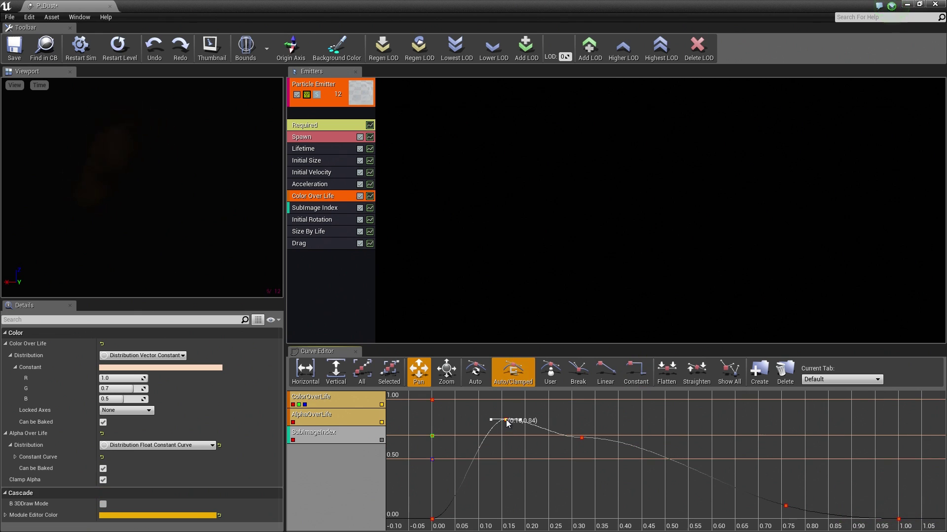
left_click_drag(508, 423, 511, 461)
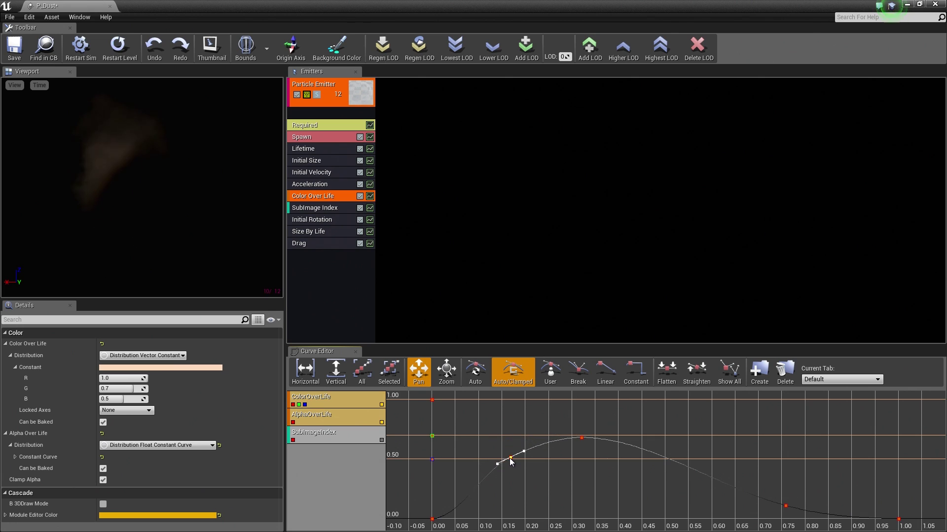
Step: Lower the alpha keys at 0.32 and 0.15 further and flatten the curve around 0.32
left_click(581, 439)
left_click_drag(582, 439, 583, 460)
left_click(513, 372)
left_click_drag(509, 459, 511, 465)
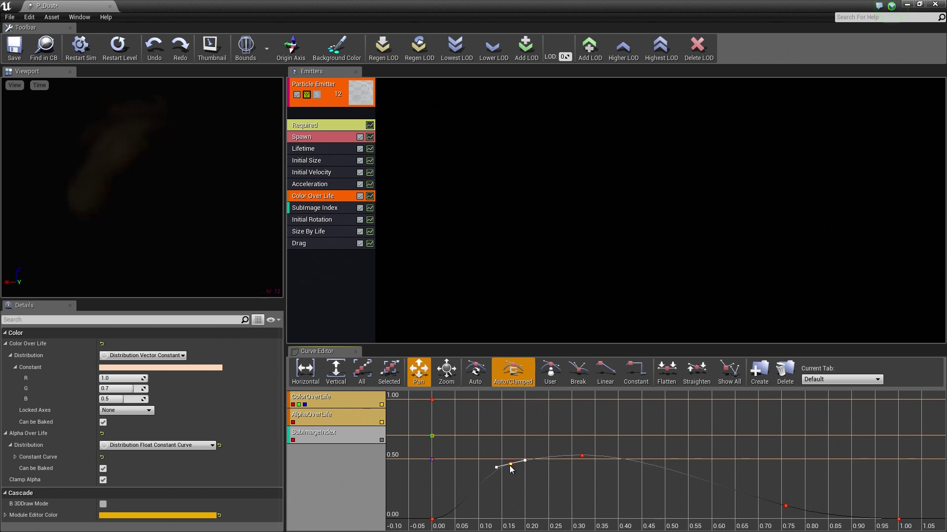
left_click(584, 458)
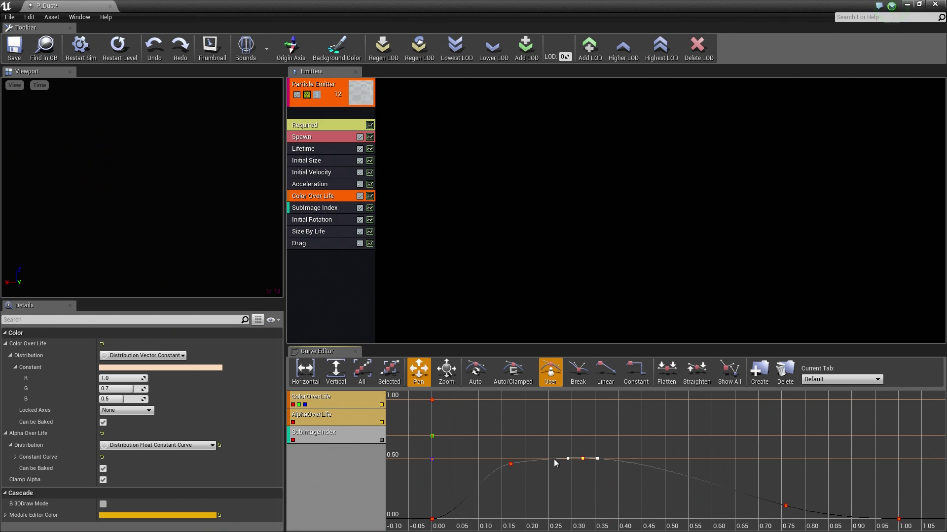
left_click_drag(568, 459, 568, 459)
Step: Set the Drag module's constant Drag Coefficient to 5.0
left_click(315, 244)
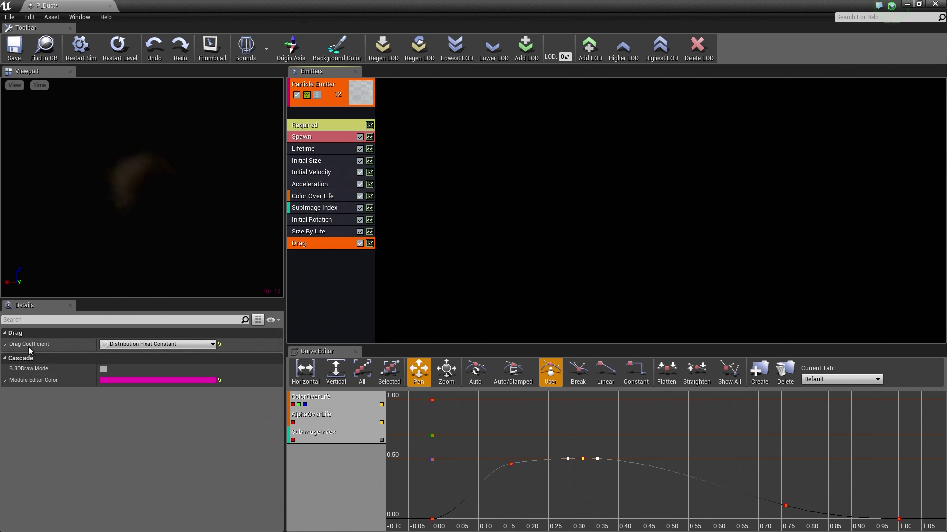
left_click(5, 345)
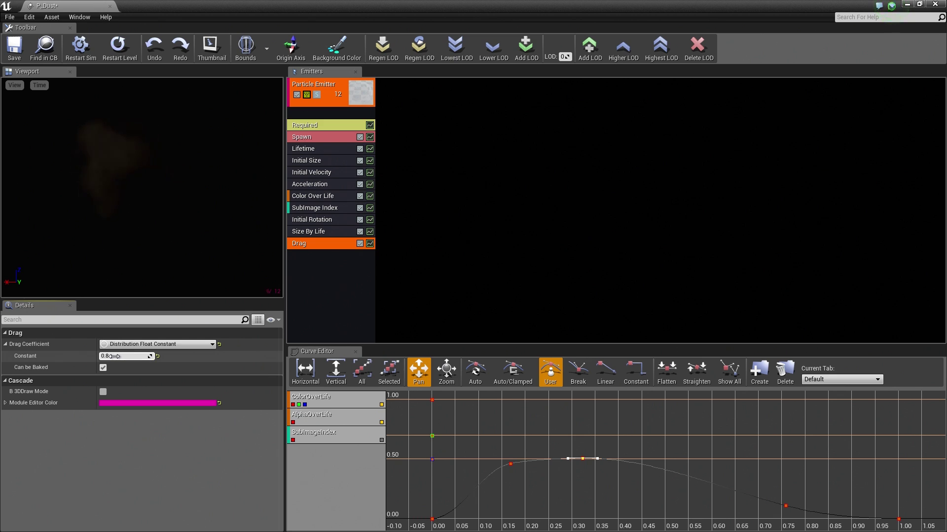
left_click(115, 356)
type("5")
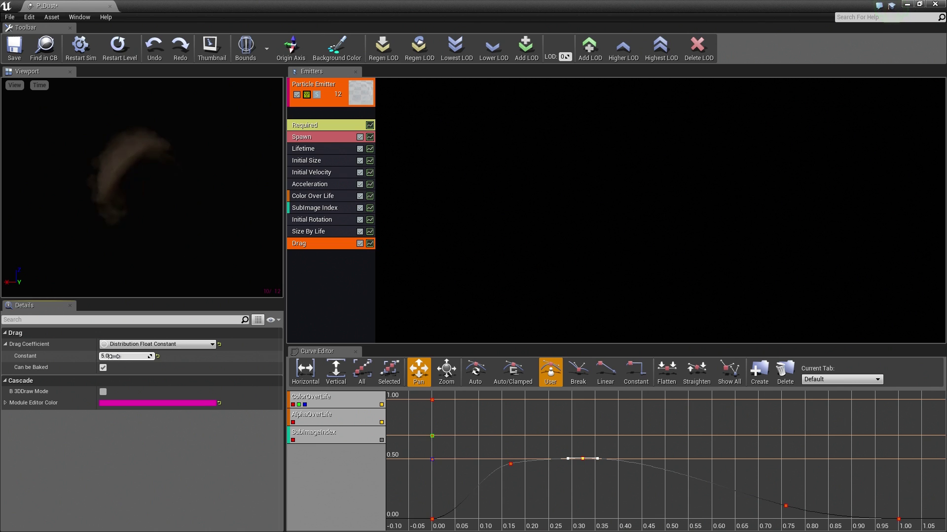
key("Return")
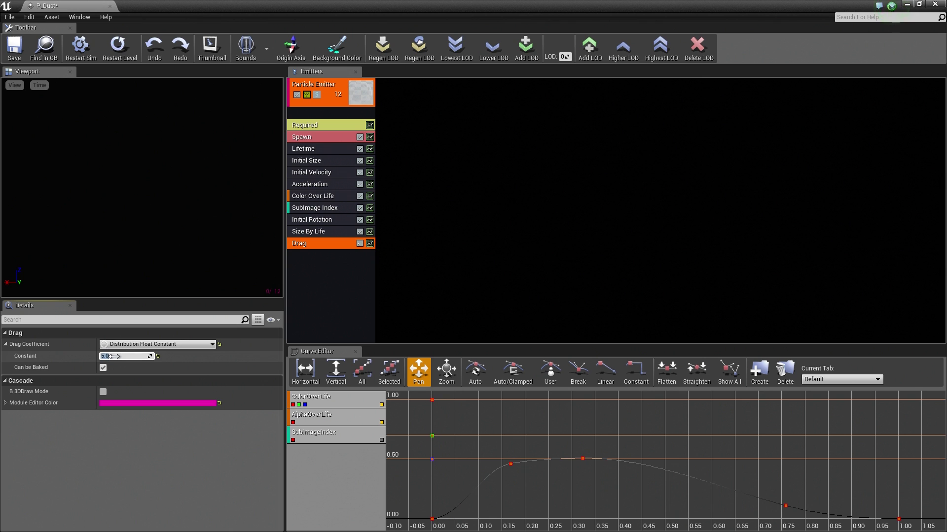
Step: Set the Initial Velocity module's Start Velocity Max X and Max Y to 100
left_click(296, 175)
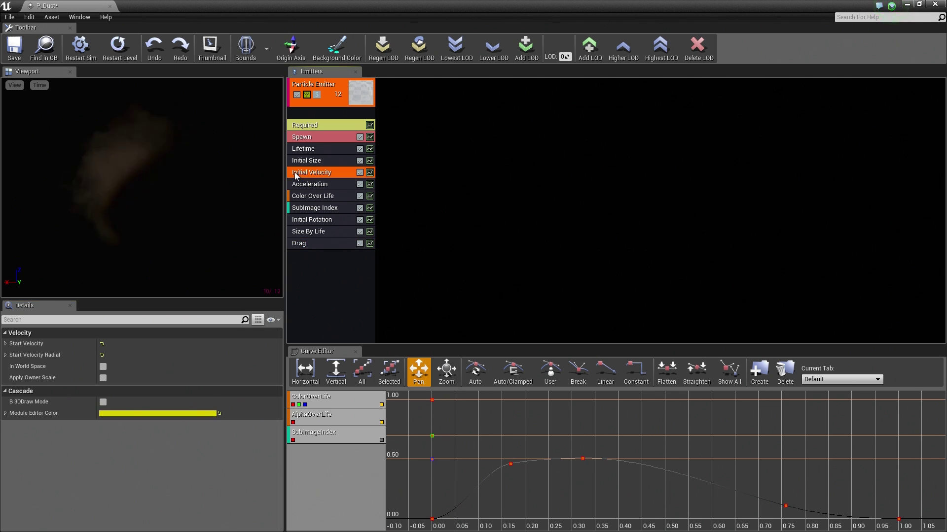
left_click(5, 344)
left_click(10, 355)
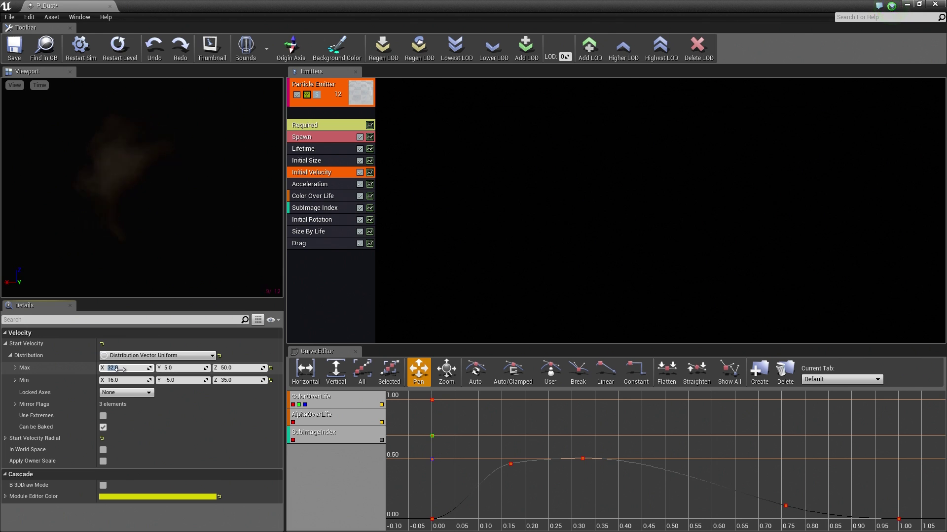
type("100")
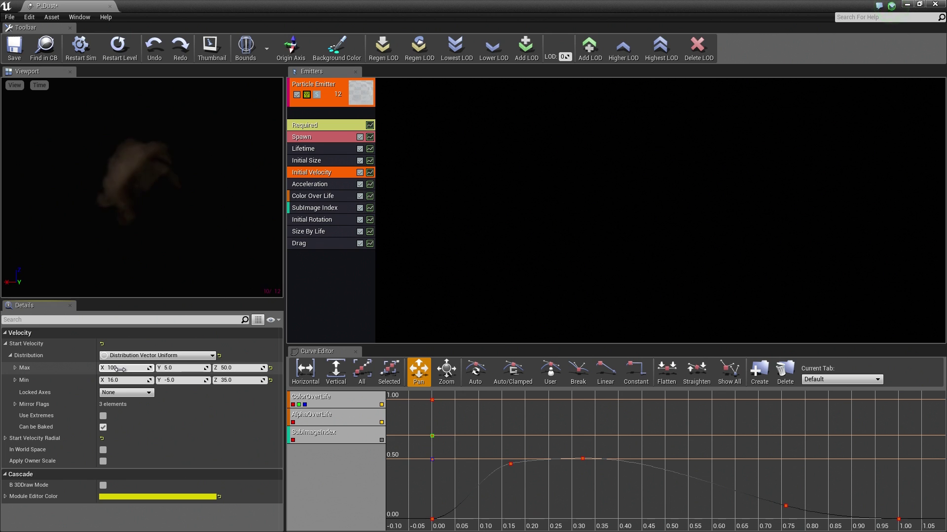
key("Tab")
type("100")
key("Tab")
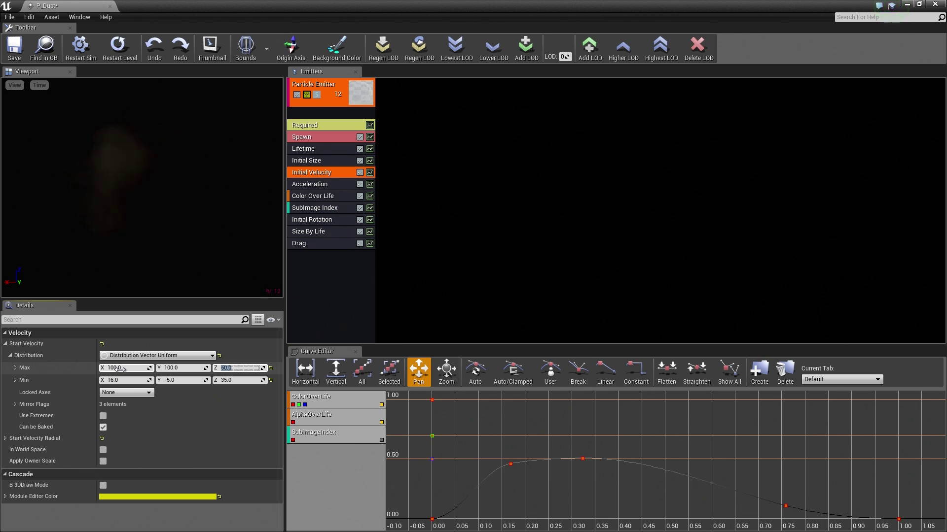
Step: Set the Start Velocity minimum X and Y values to -100
key("Tab")
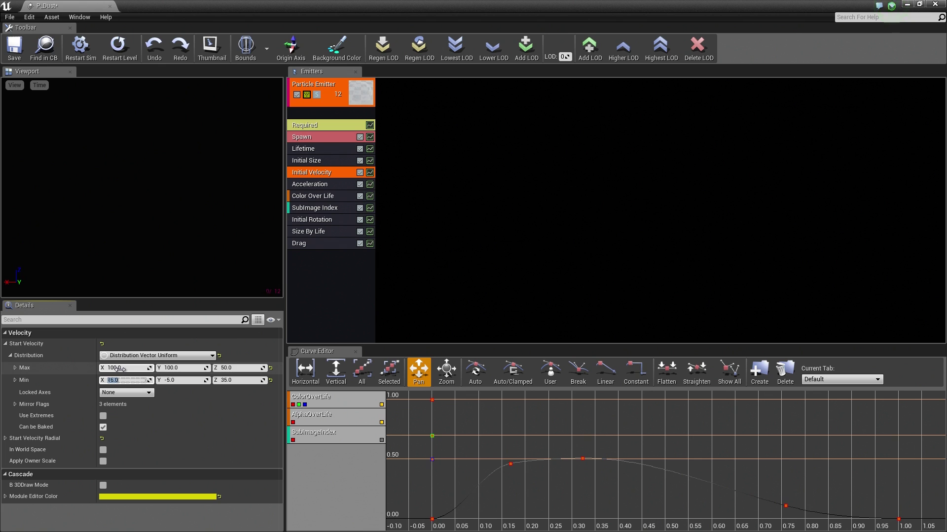
key("BackSpace")
key("Tab")
type("-100")
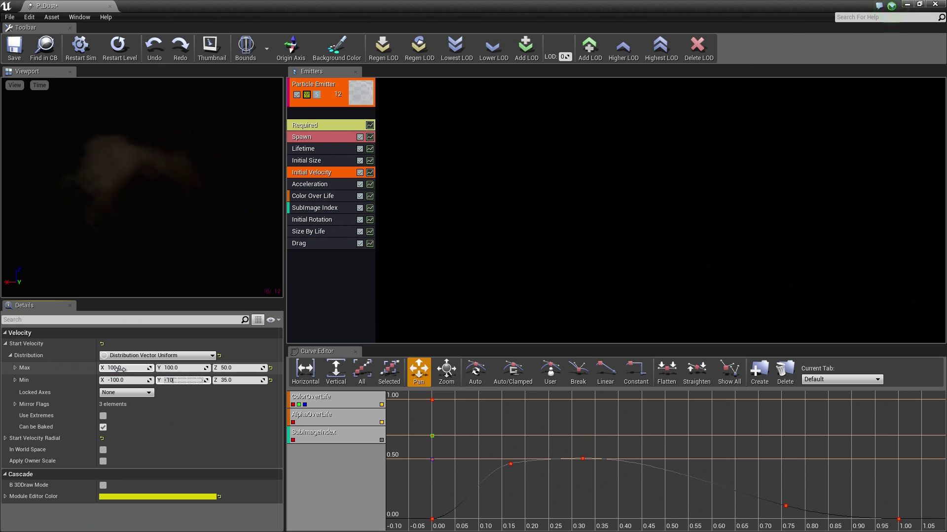
key("Return")
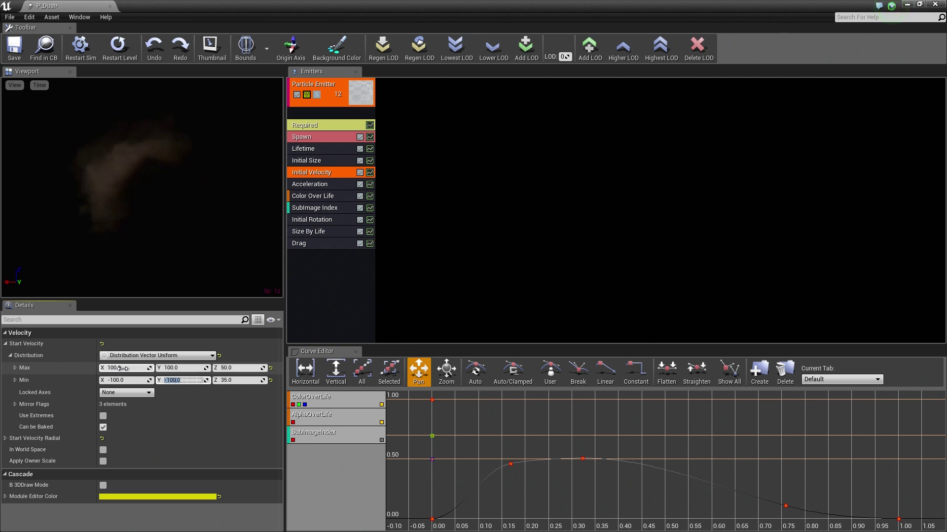
Step: Set the Initial Size module's Start Size Max X to 75 and lower Min X
left_click(312, 161)
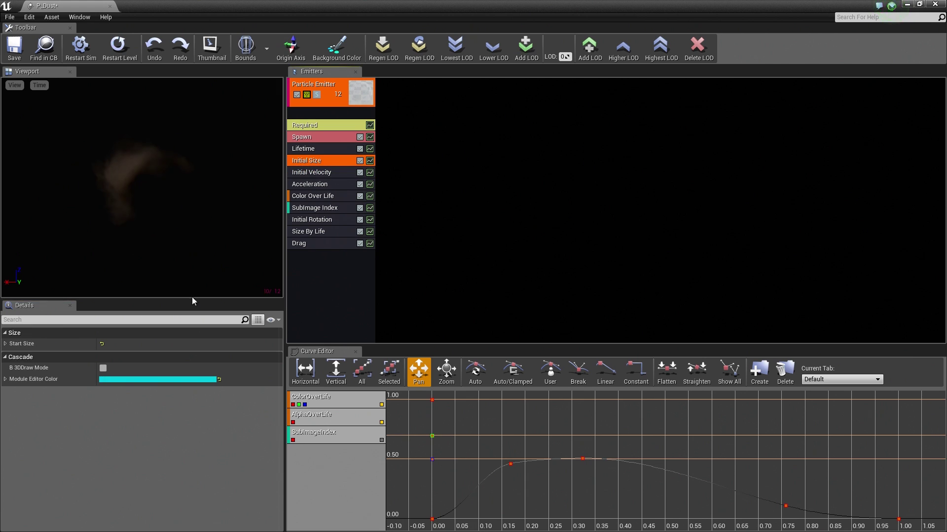
left_click(5, 344)
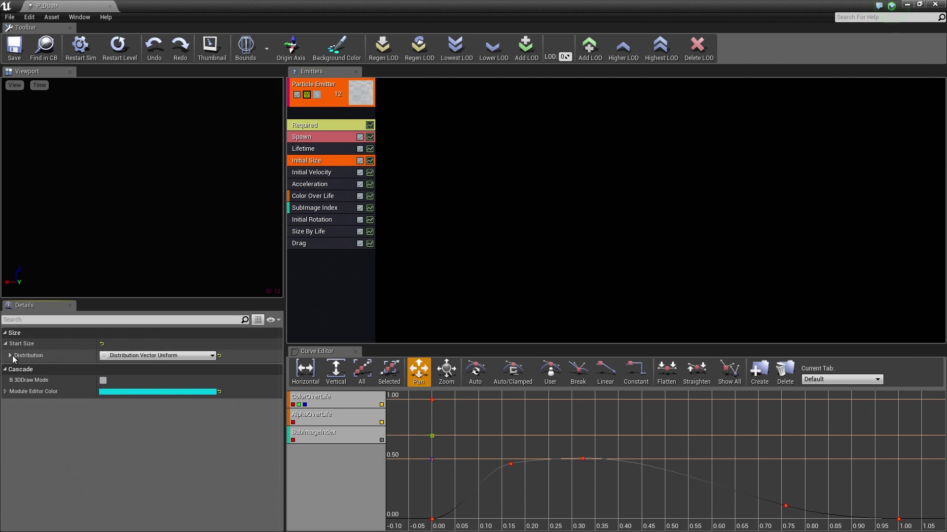
left_click(10, 355)
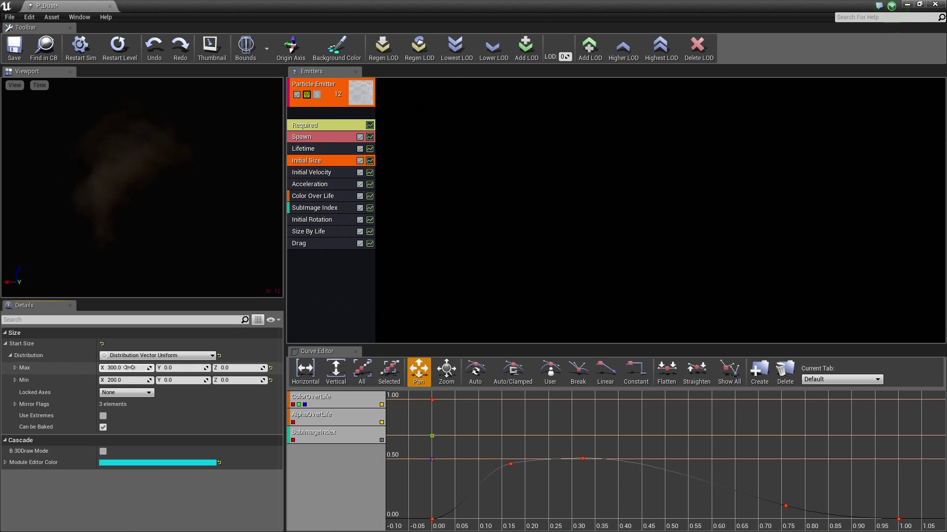
left_click(129, 367)
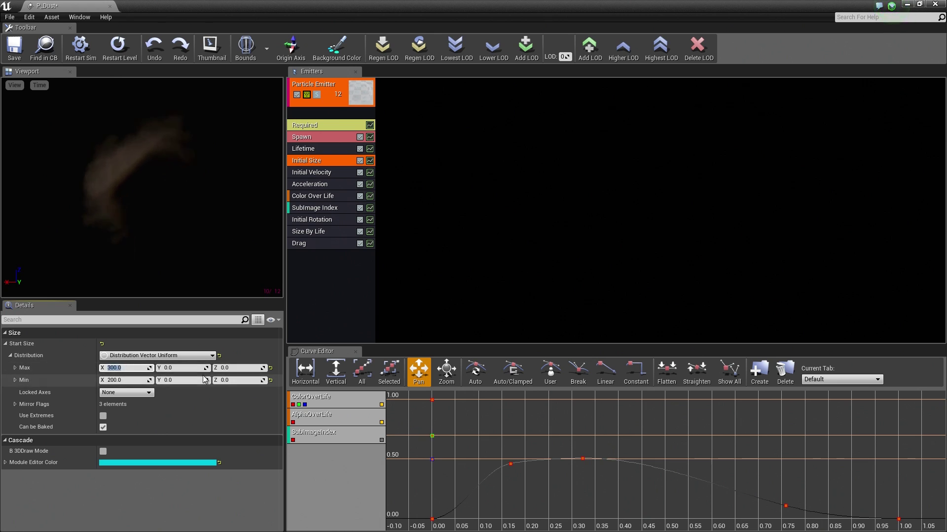
type("75")
key("Return")
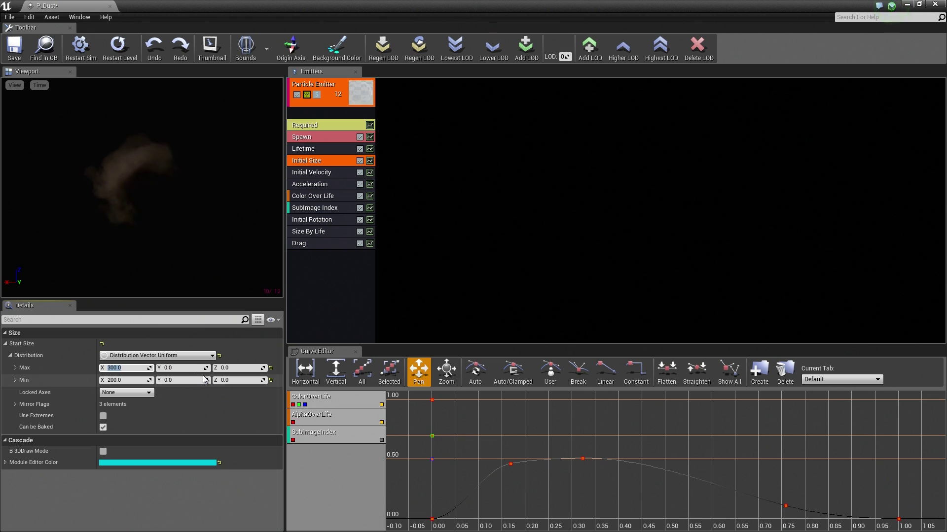
key("Tab")
key("Tab")
key("Tab")
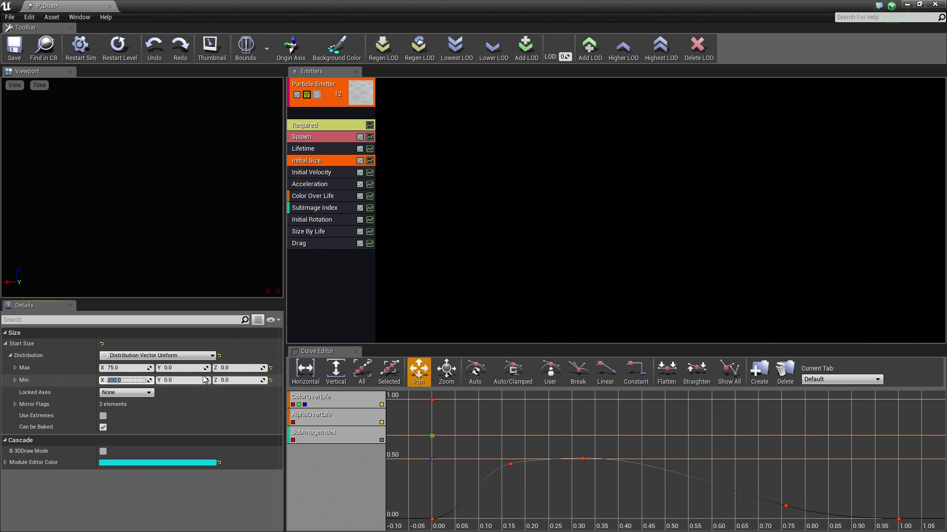
type("0")
key("Return")
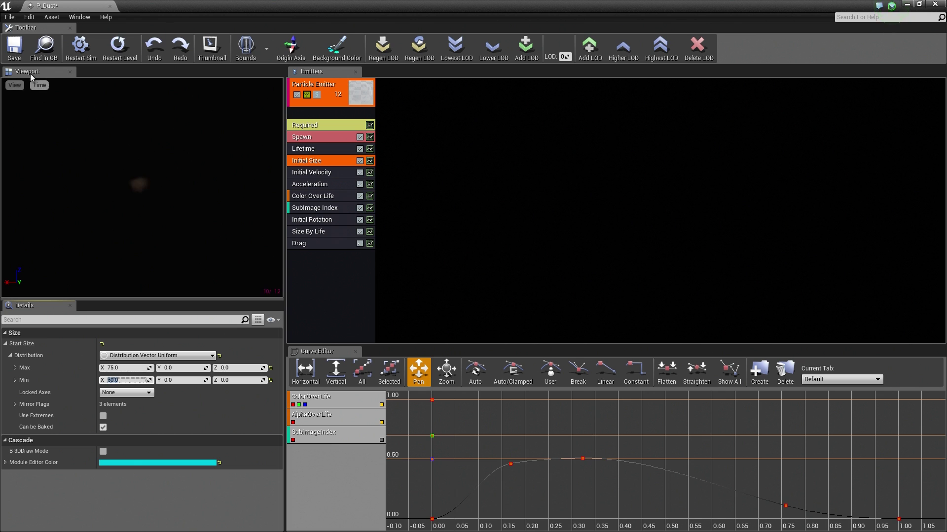
Step: Save and close P_Dust, select the first P_Explosion foot notify, then return to the level
left_click(17, 59)
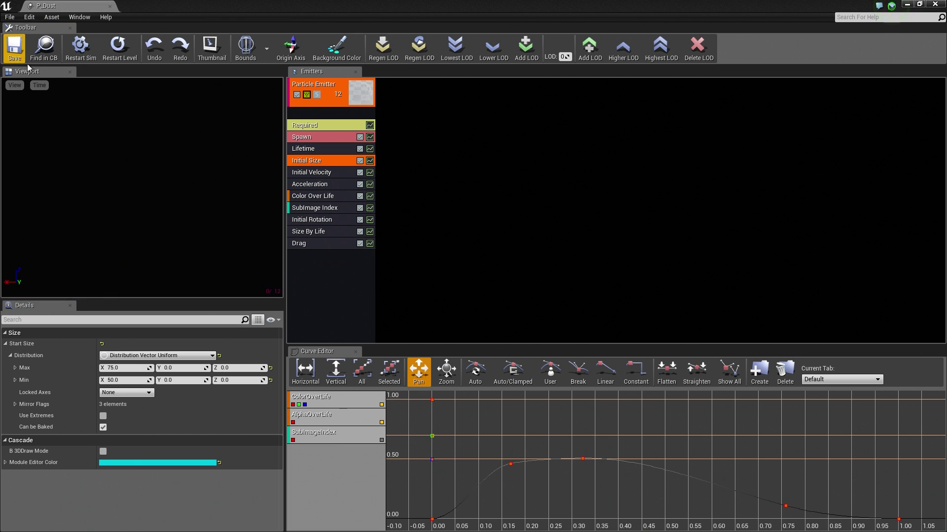
left_click(109, 6)
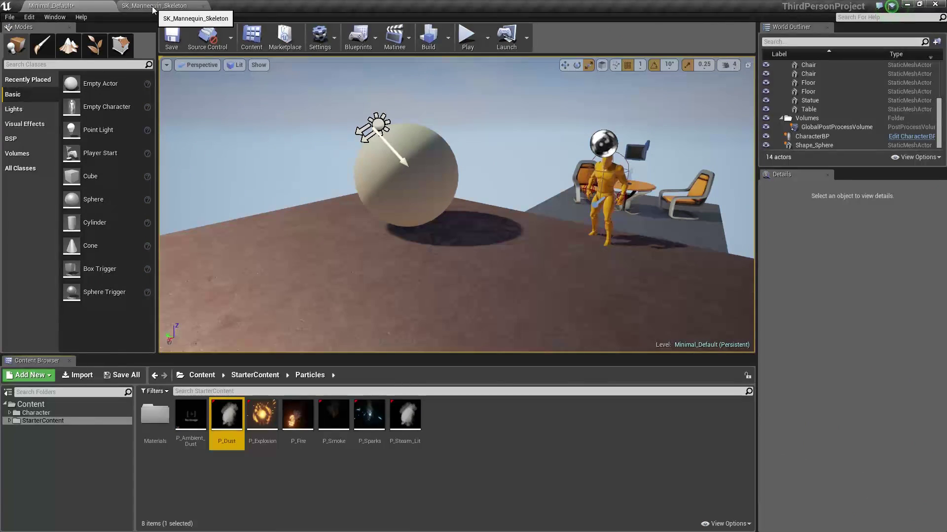
left_click(152, 6)
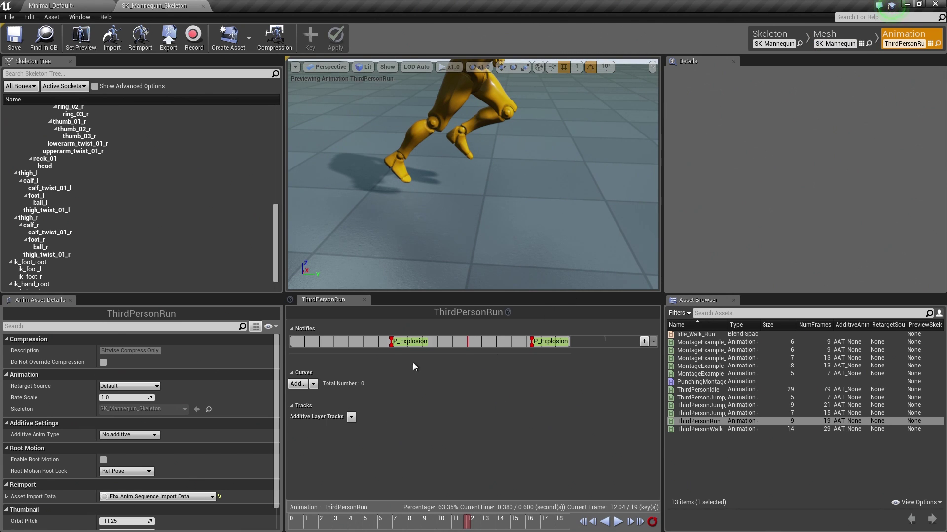
left_click(393, 347)
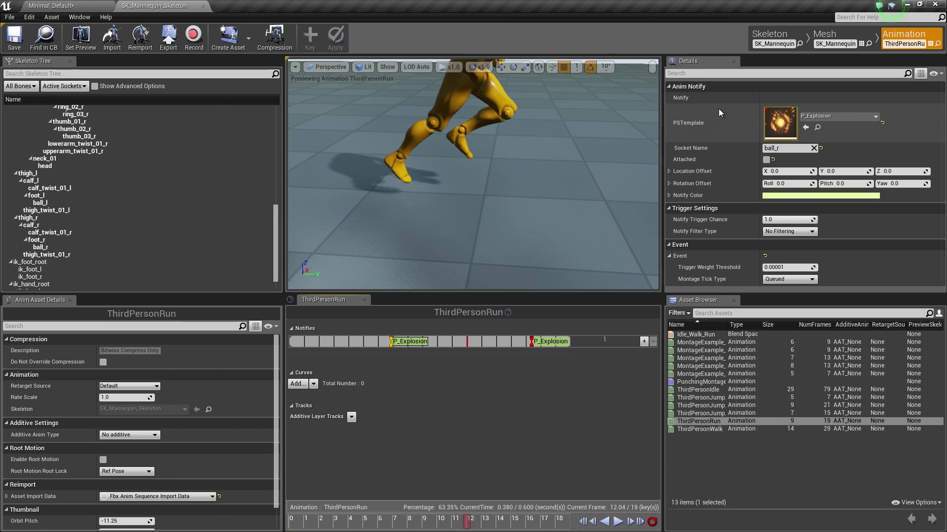
left_click(86, 6)
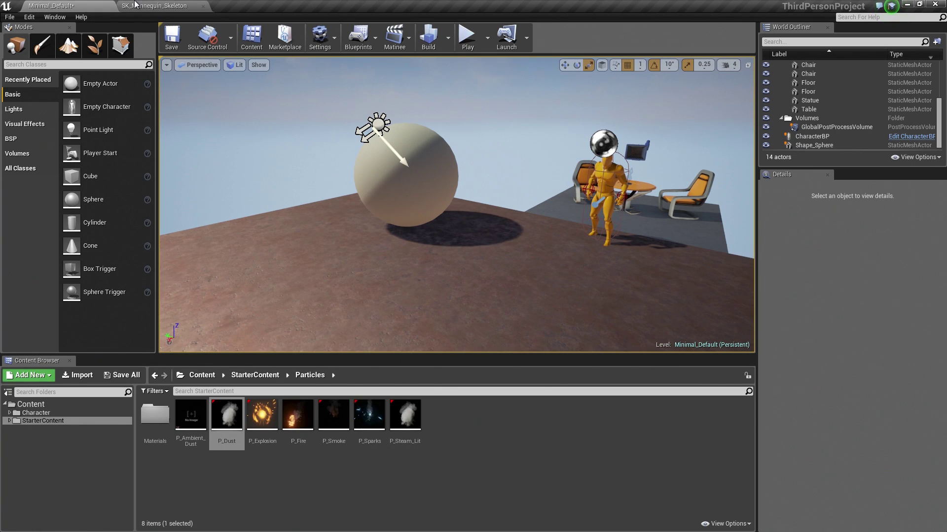
Step: Assign P_Dust to both ThirdPersonRun foot notifies and scrub the run to preview the dust
left_click(152, 6)
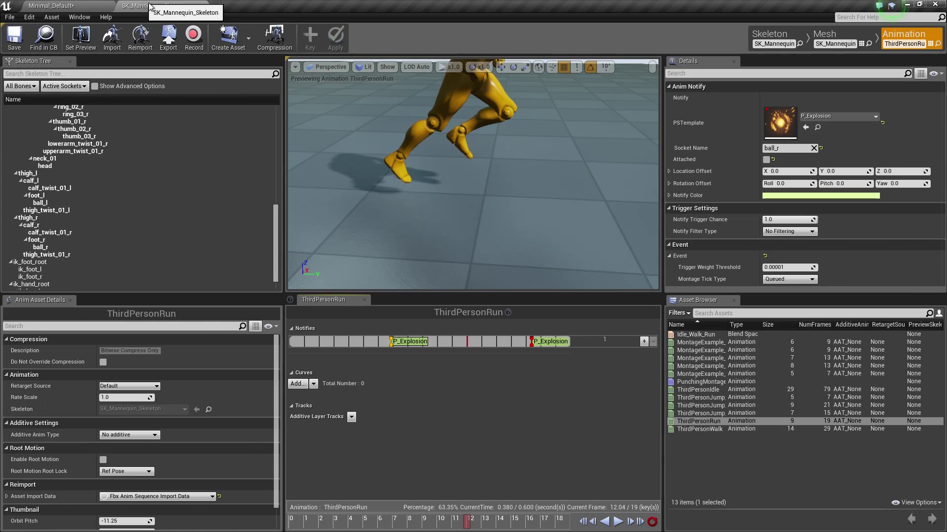
left_click(806, 129)
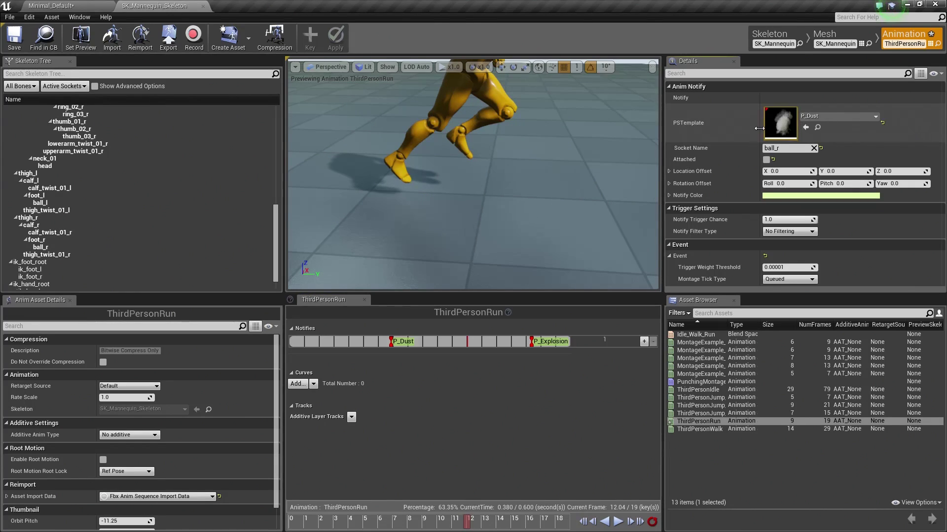
left_click(531, 345)
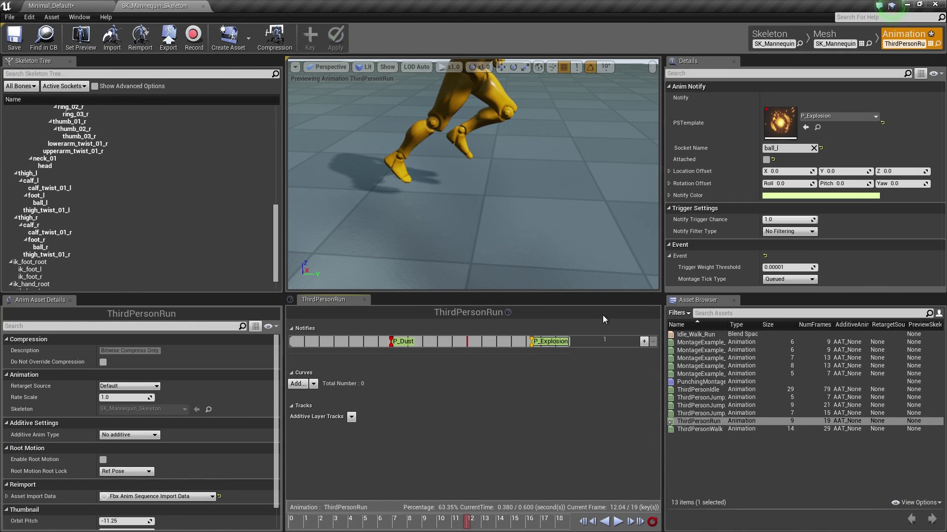
left_click(805, 128)
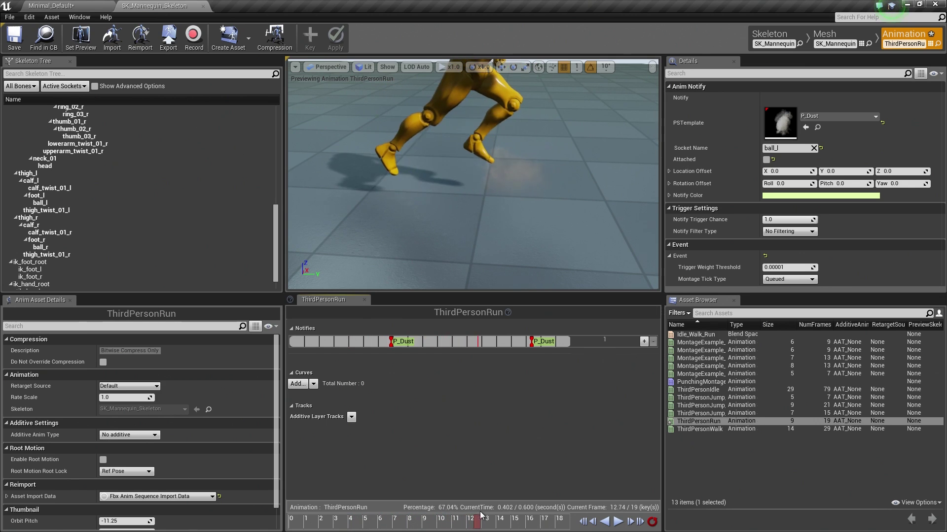
mouse_move(518, 514)
left_mouse_down()
mouse_move(549, 513)
mouse_move(509, 514)
left_mouse_up()
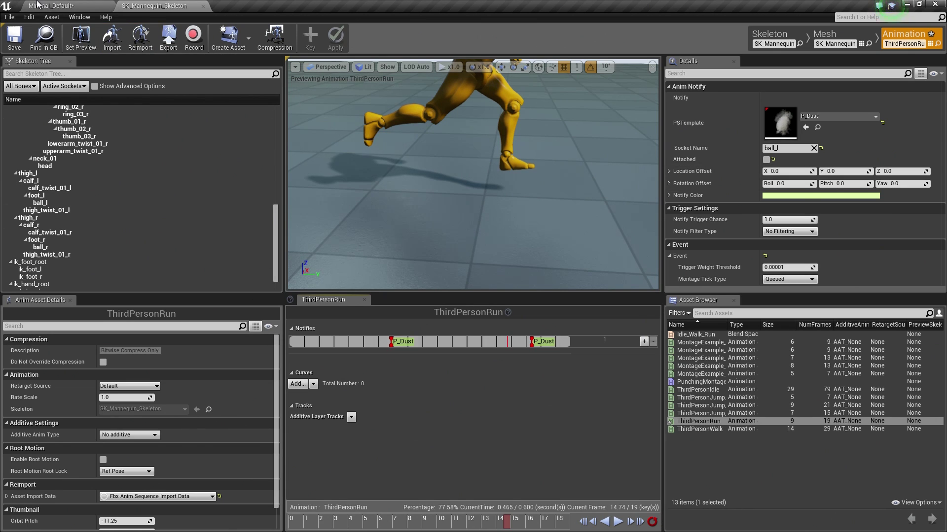
left_click(38, 5)
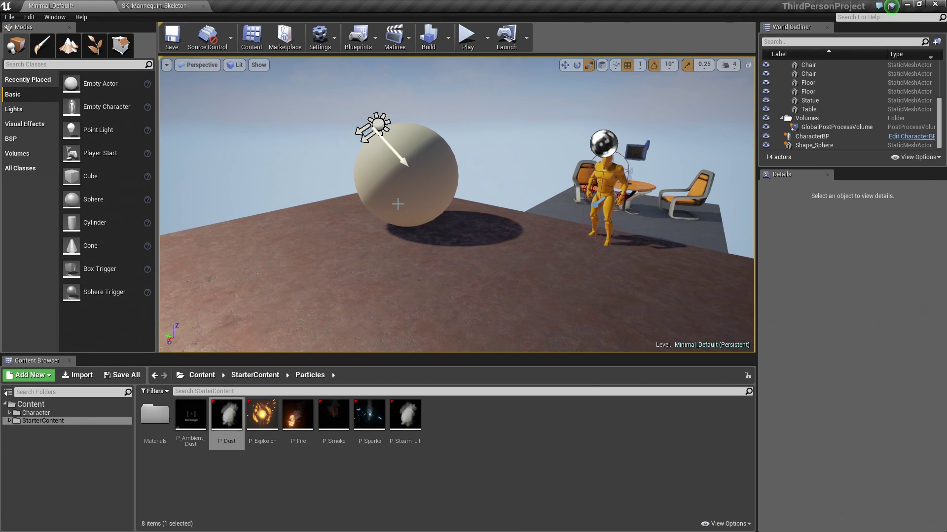
Step: Play the level and run the character past the sphere and table, watching the dust puffs
left_click(467, 39)
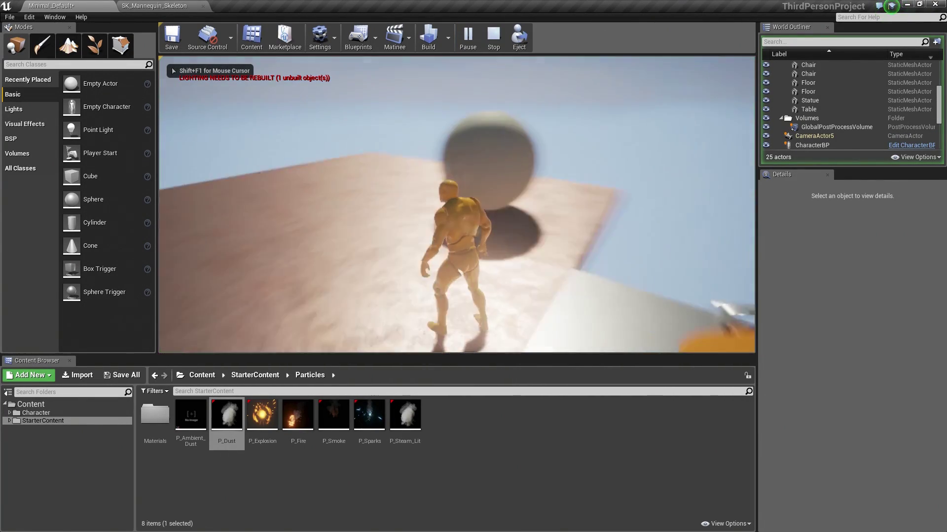
key("w")
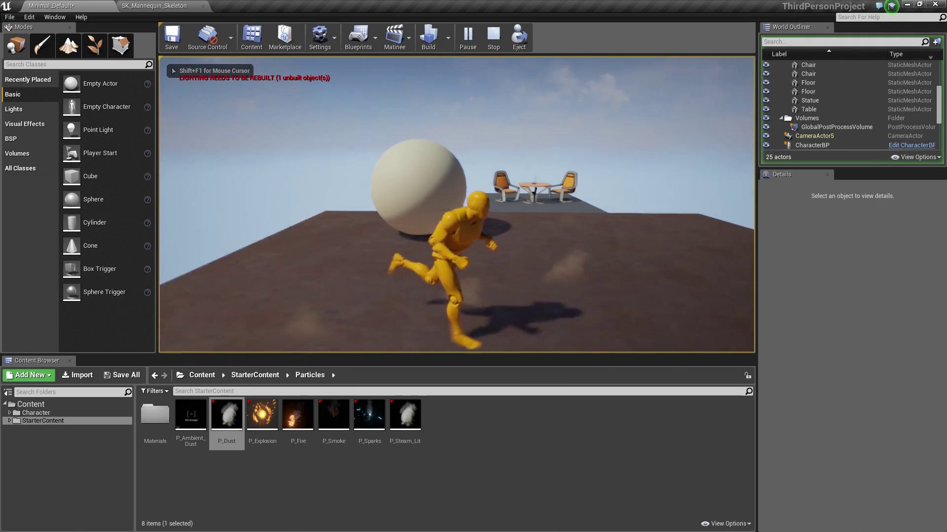
key("w")
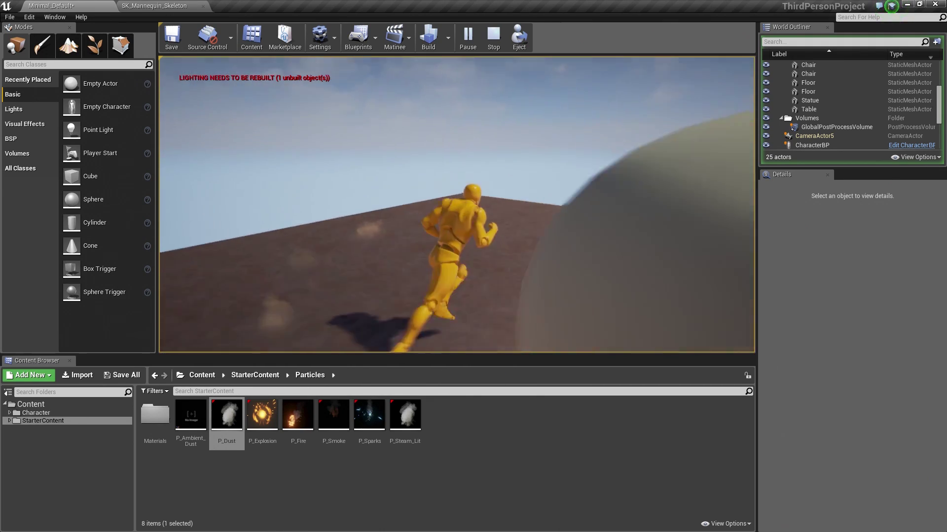
key("w")
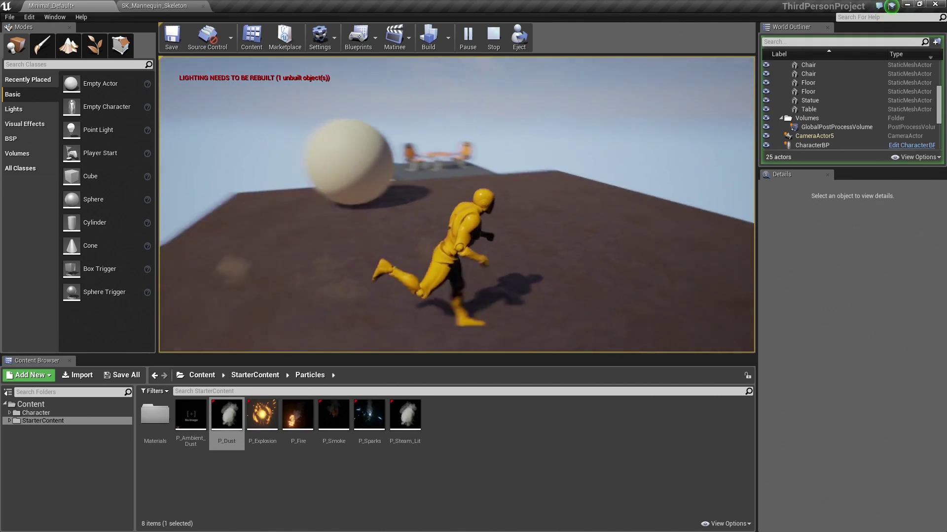
key("w")
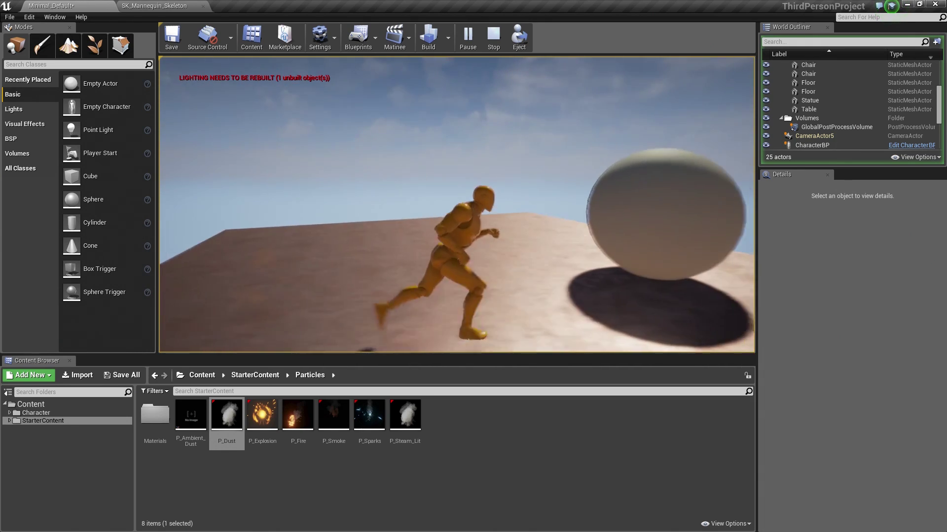
key("w")
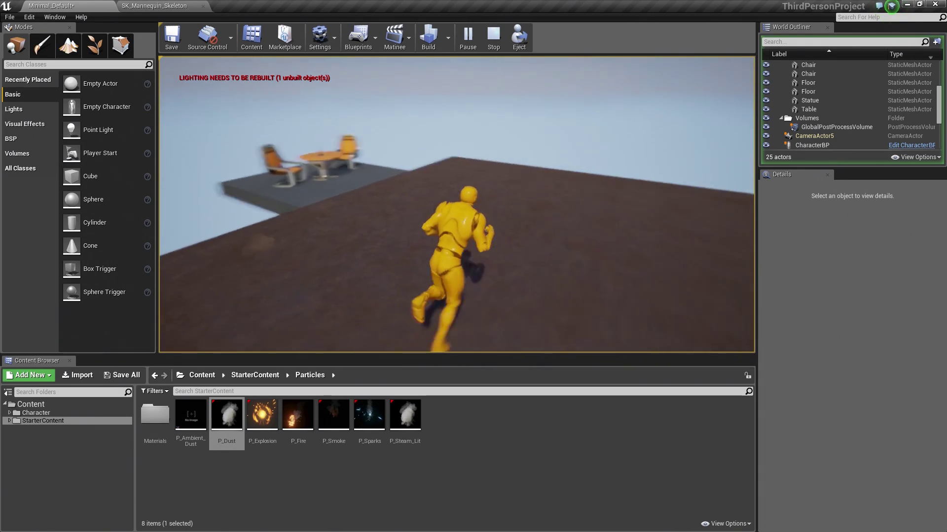
key("w")
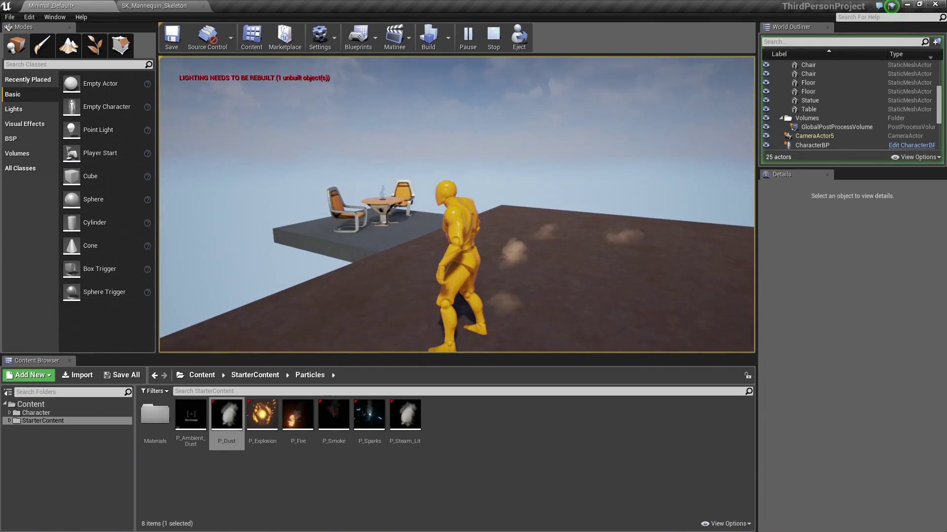
key("w")
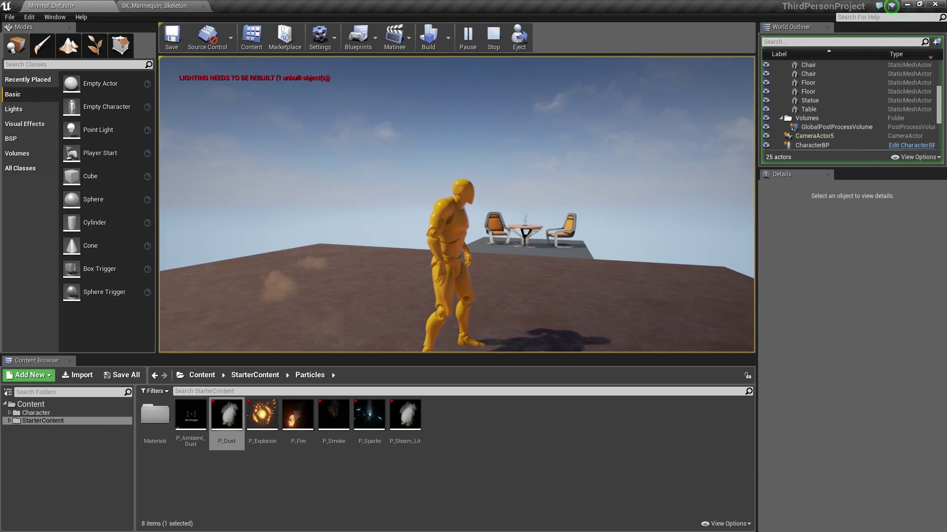
key("w")
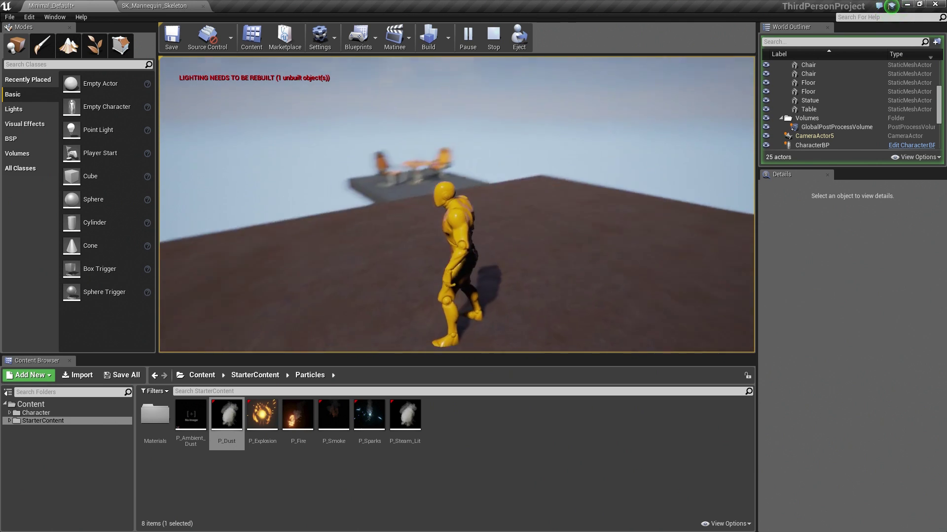